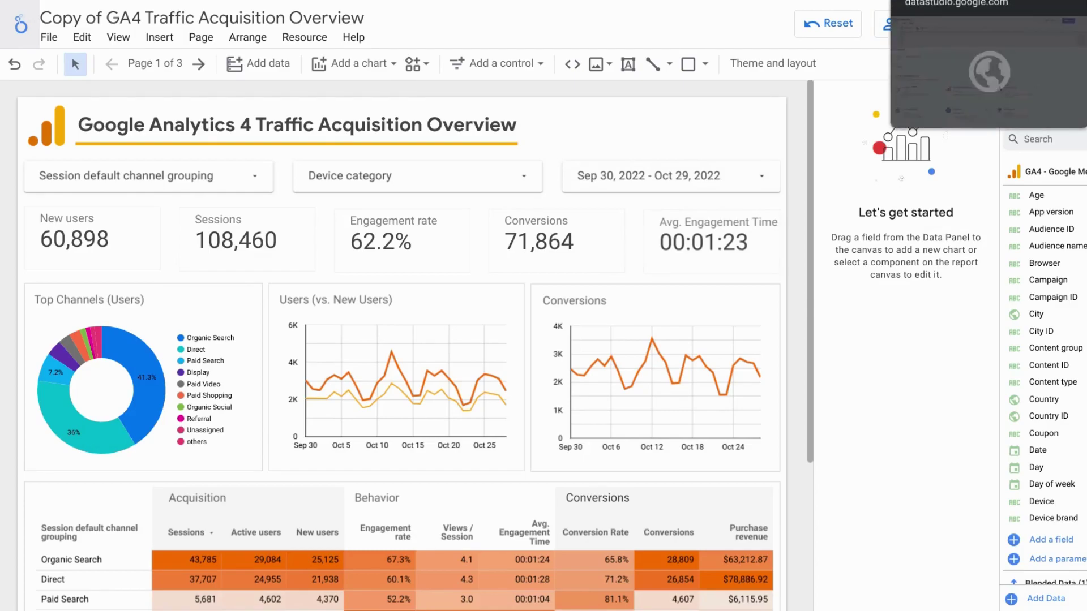
Step: In the untitled report, check My data sources, then go back to the Google connector list
left_click(917, 1)
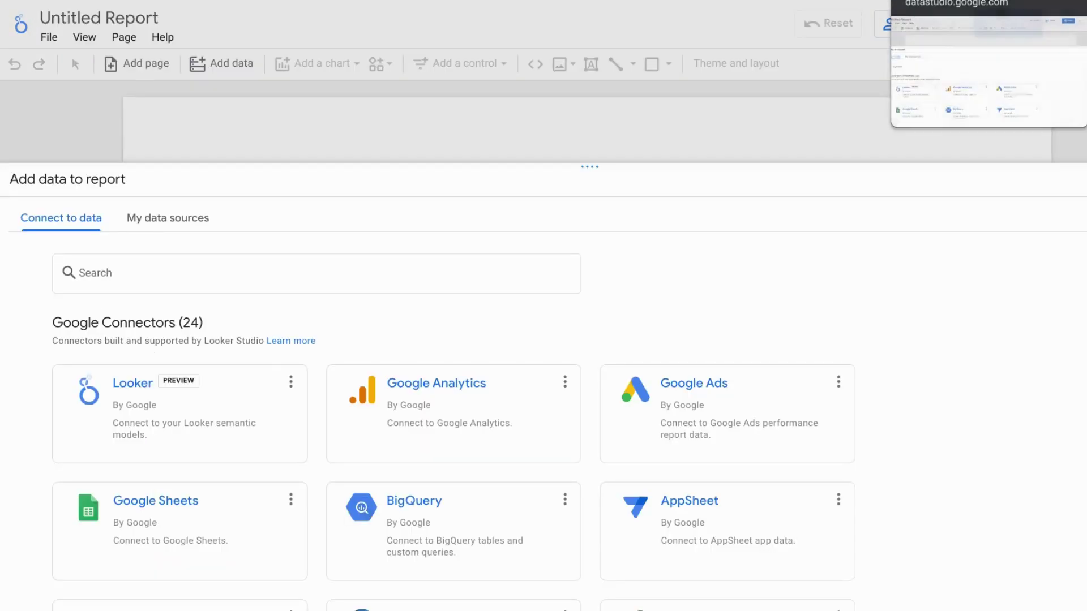
left_click(172, 226)
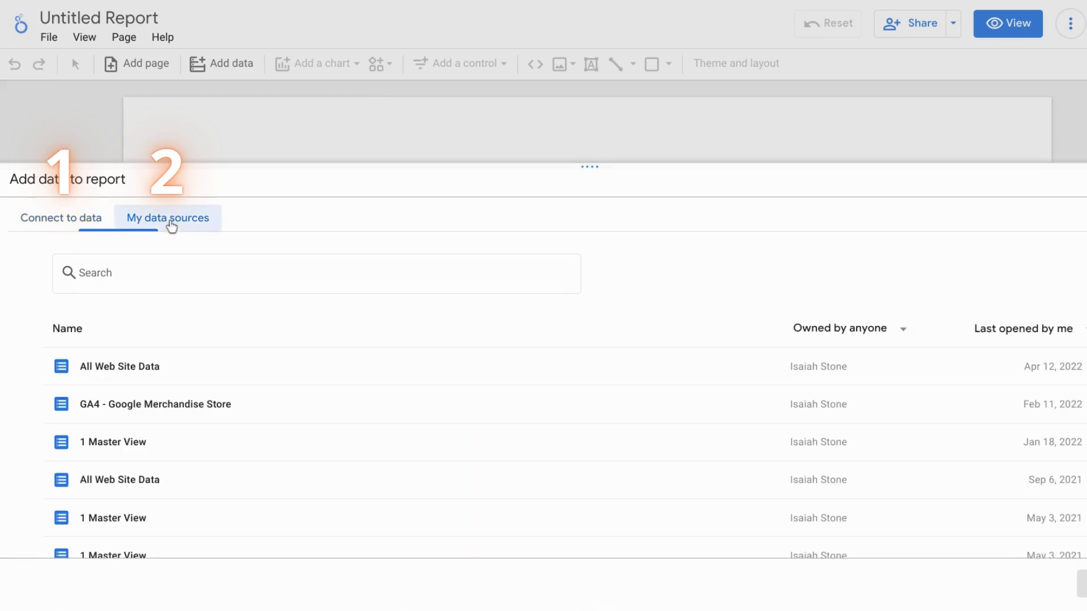
left_click(82, 224)
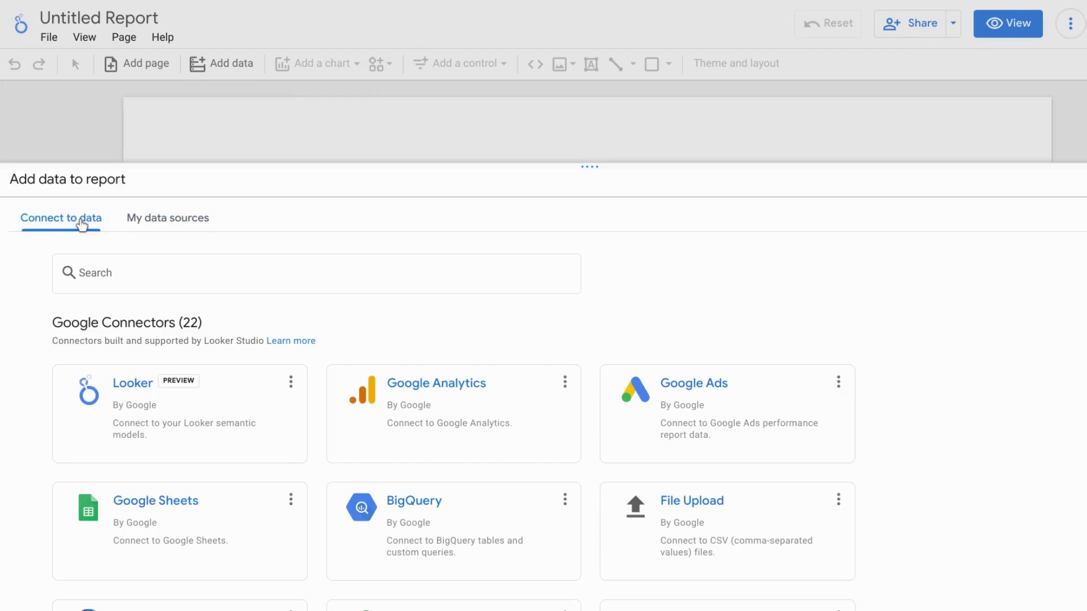
Step: Add the Digital Learning Sandbox account's Digital Sandbox Website - GA4 property to the report via Google Analytics
left_click(456, 411)
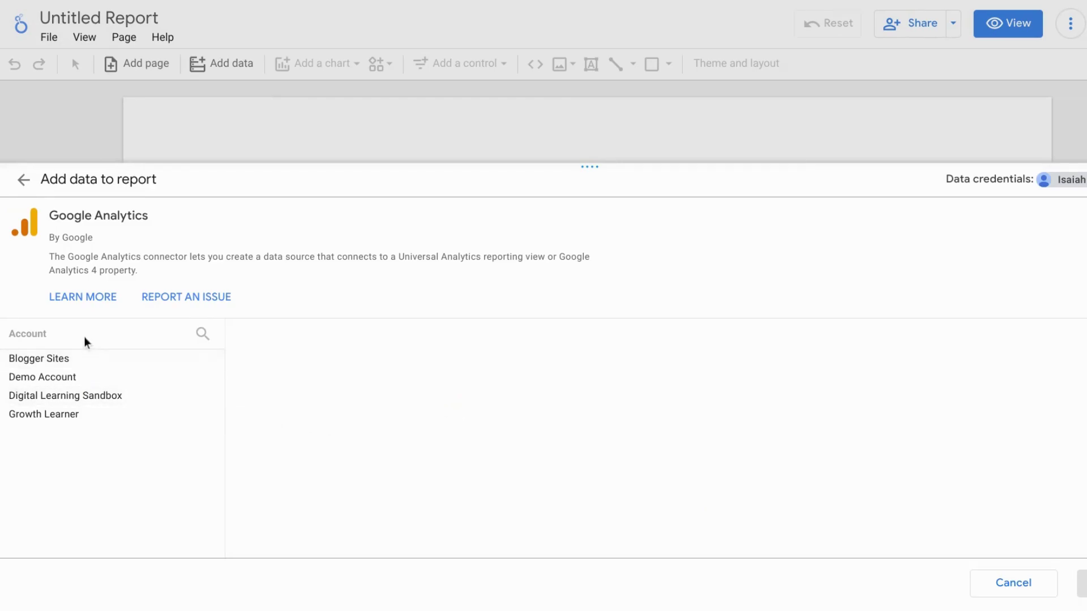
left_click(79, 398)
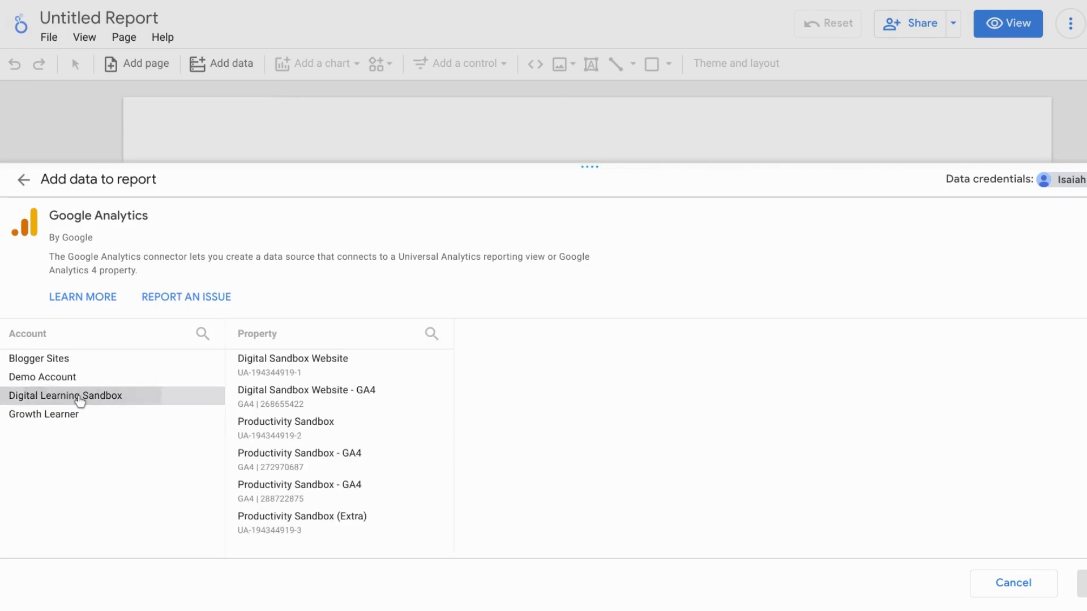
left_click(327, 399)
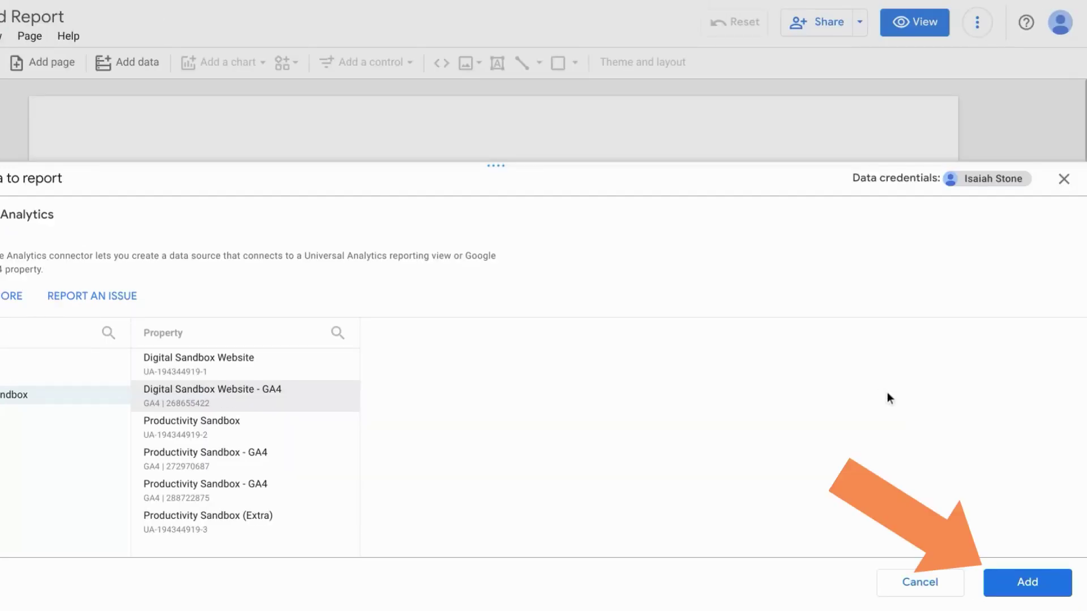
left_click(1016, 583)
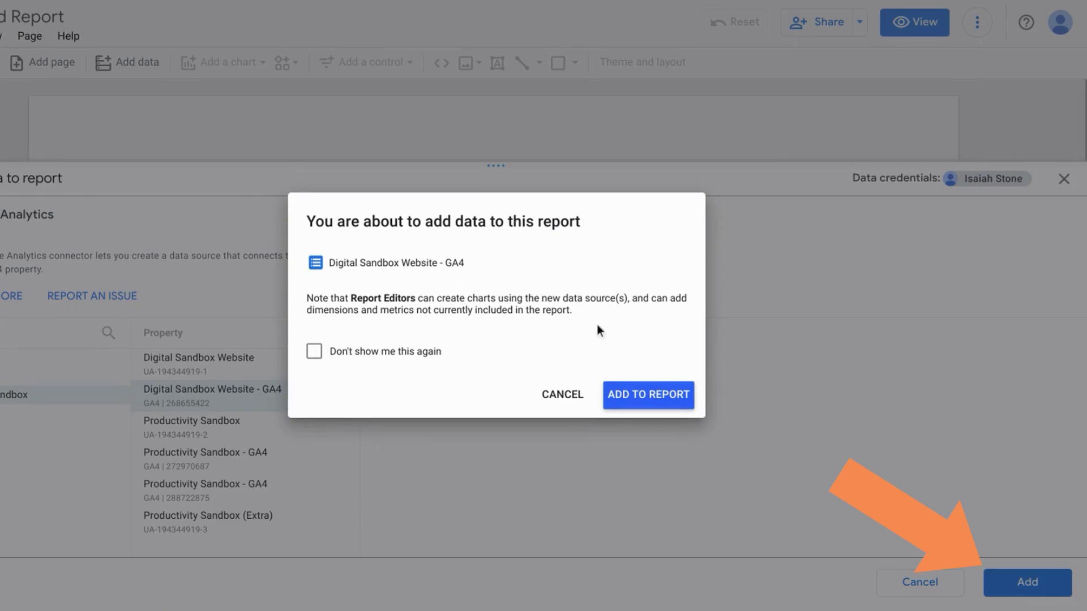
left_click(631, 396)
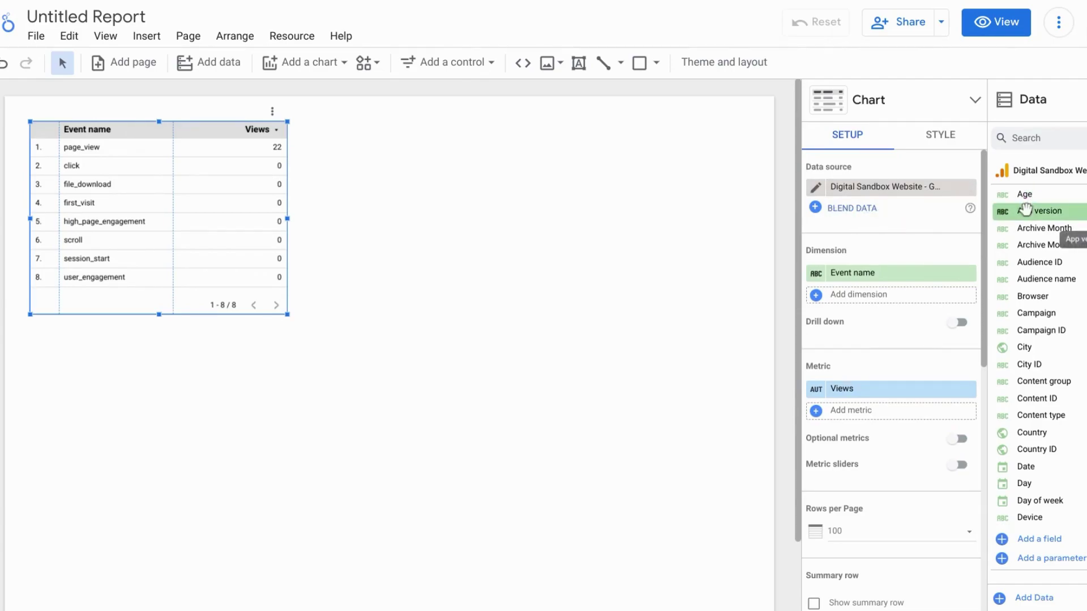
Step: Scroll through the new GA4 data source's fields in the Data panel
scroll(1031, 314, "down", 2)
scroll(1031, 314, "down", 15)
scroll(1031, 316, "down", 10)
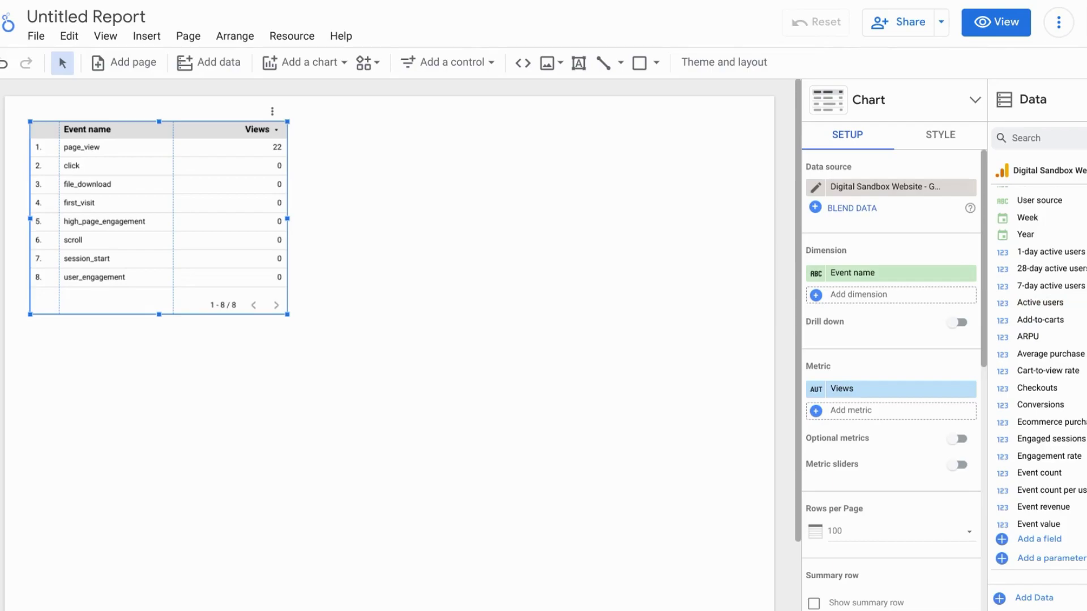
Step: Return to the Copy of GA4 Traffic Acquisition Overview report and select its Conversions scorecard
left_click(860, 0)
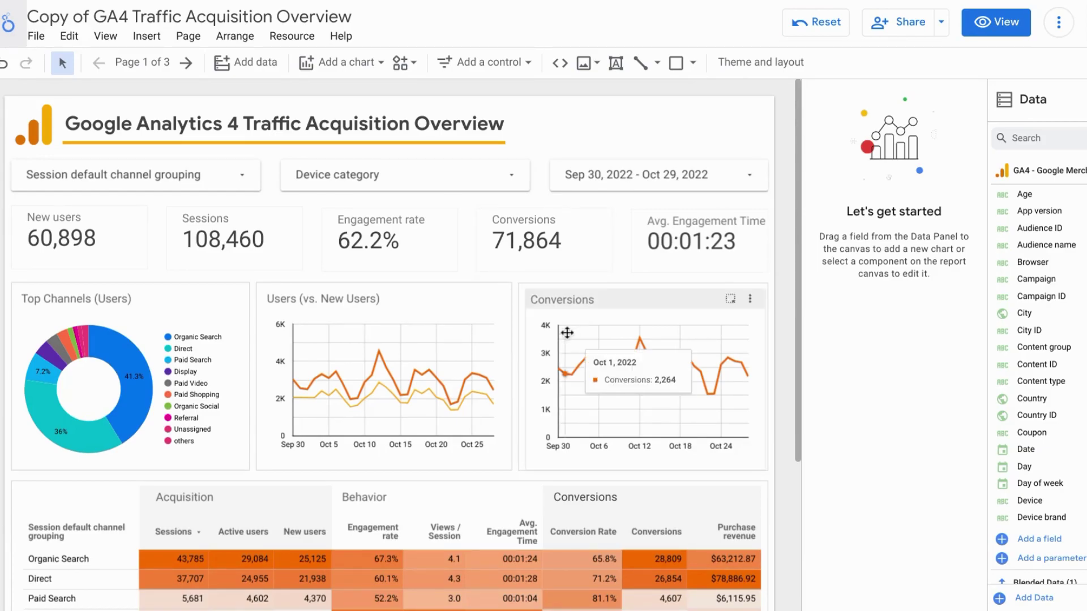
left_click(578, 244)
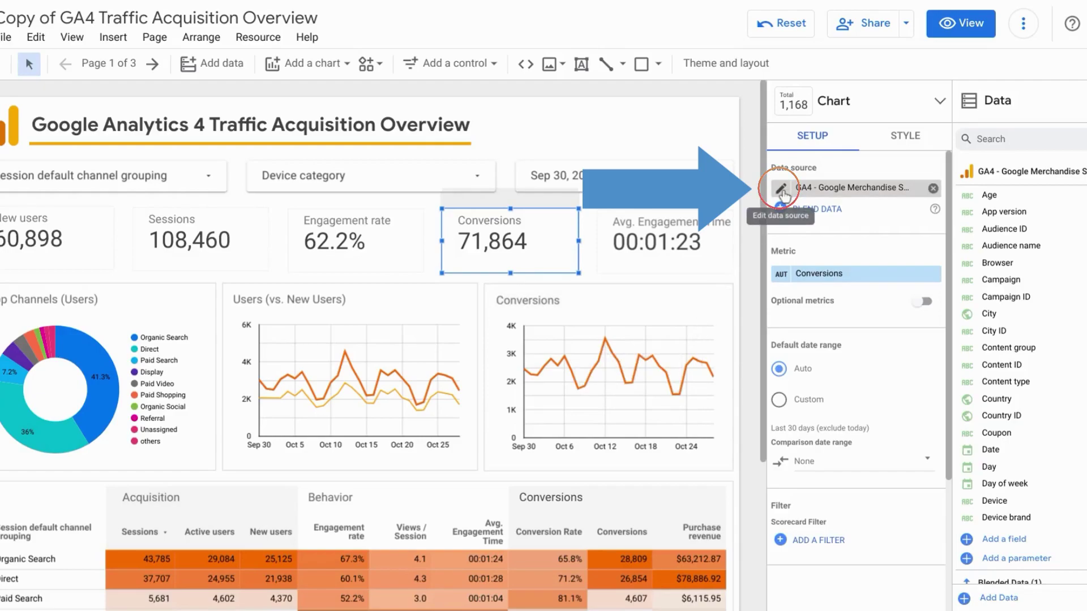
Step: Edit the GA4 - Google Merchandise Store data source and inspect the Age field's type options
left_click(781, 189)
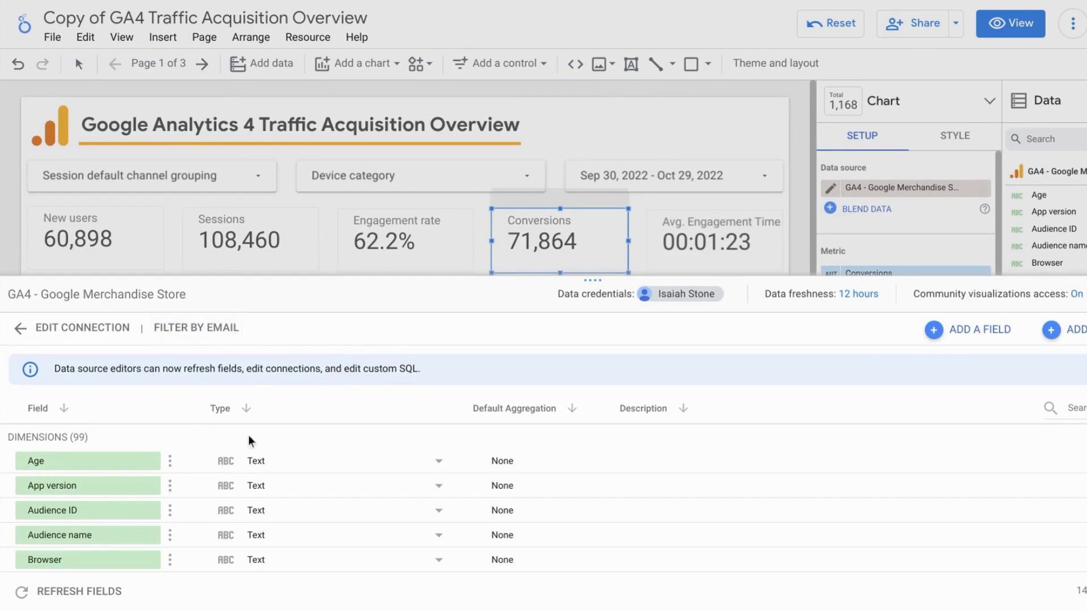
left_click(279, 467)
mouse_move(272, 486)
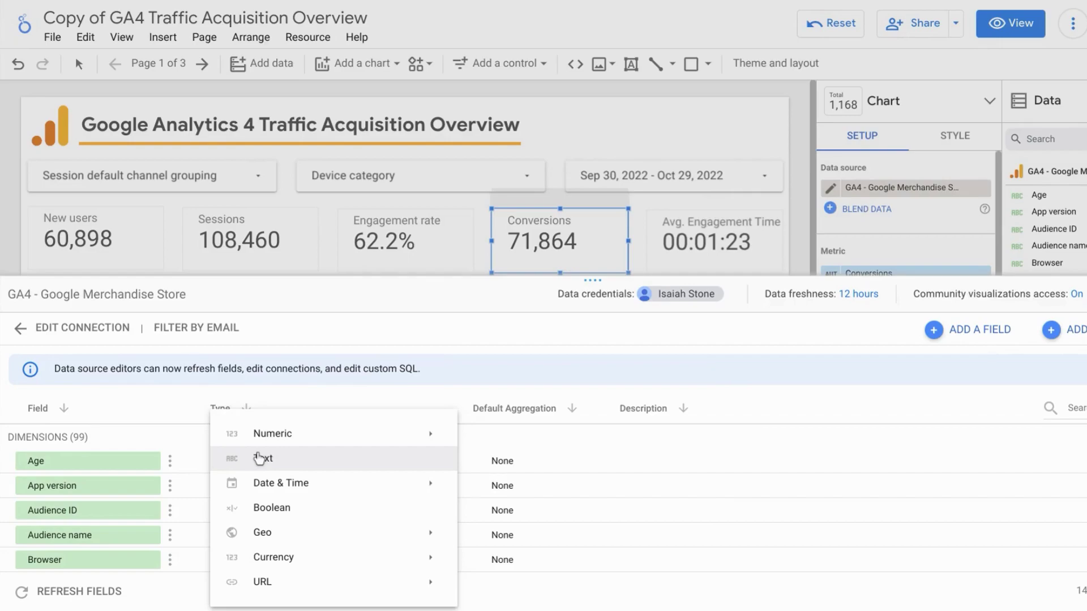
mouse_move(274, 531)
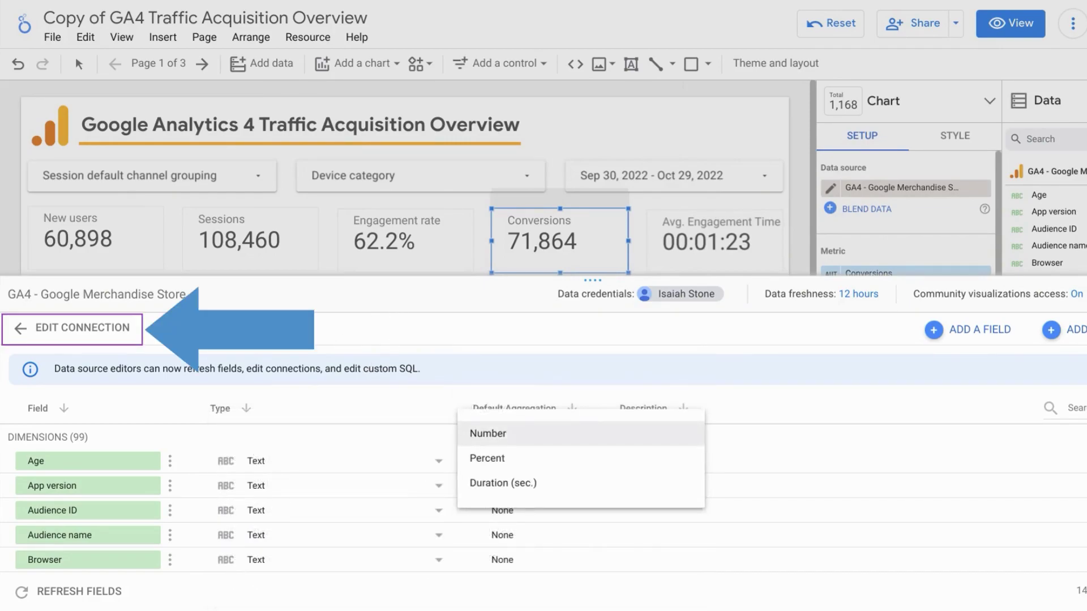
Step: Review the data source connection, cancel the reconnect, and close the editor unchanged
left_click(99, 334)
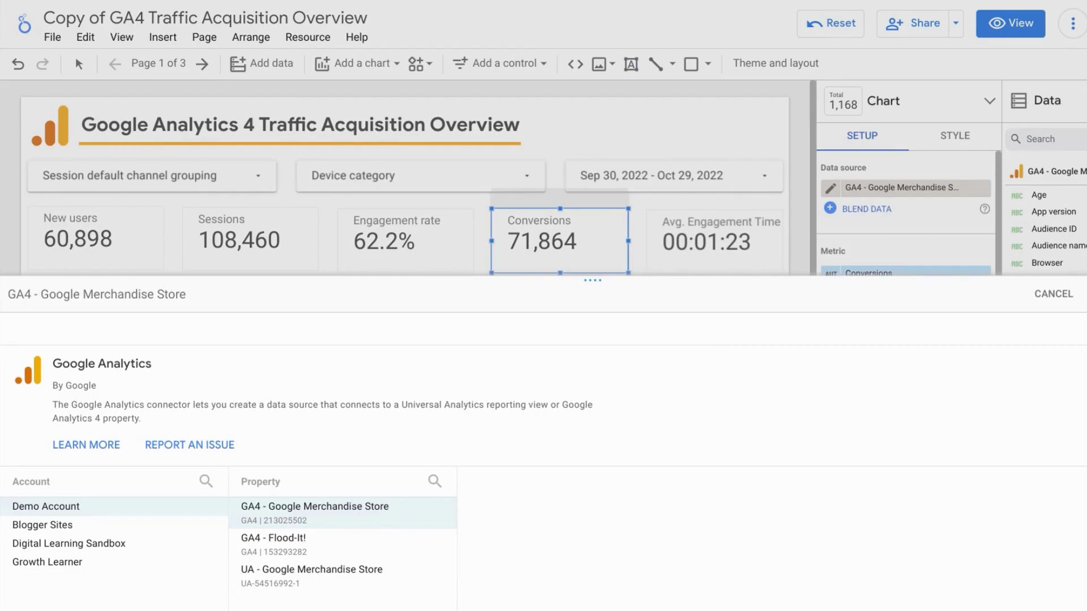
left_click(1051, 305)
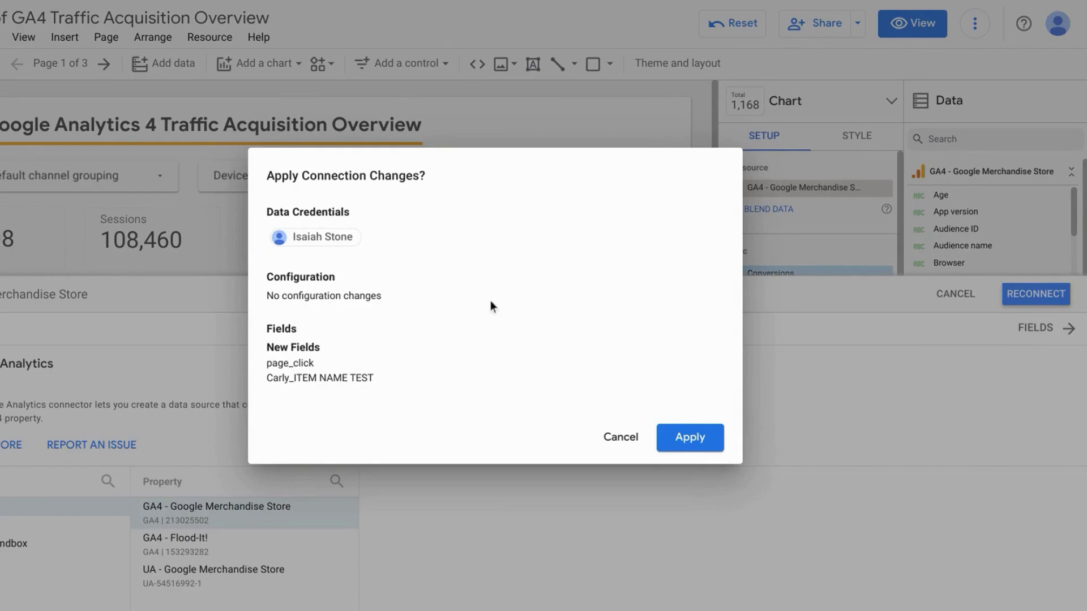
left_click(614, 439)
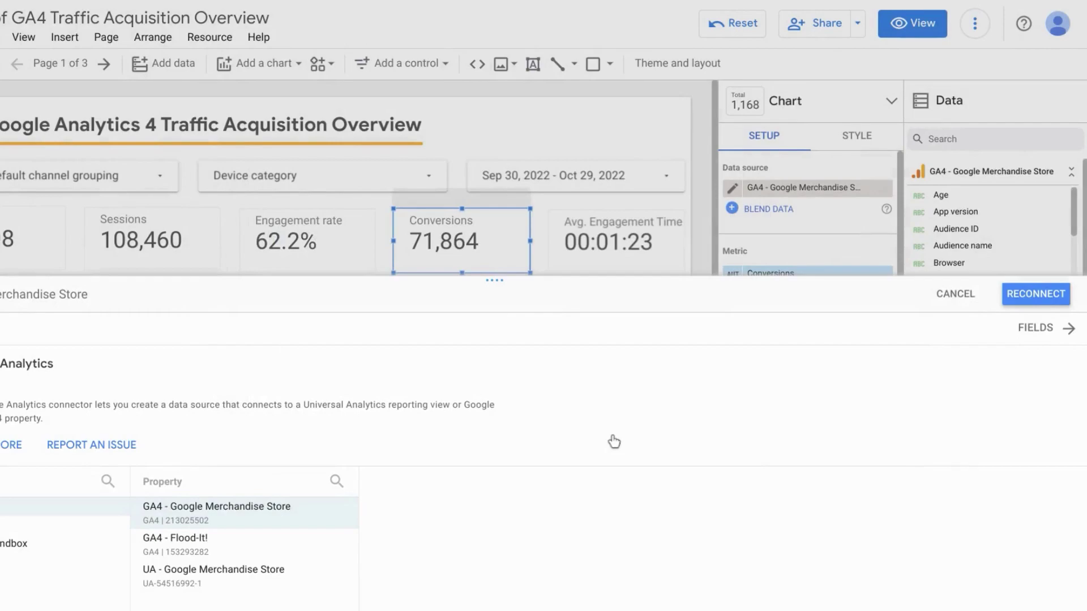
left_click(944, 307)
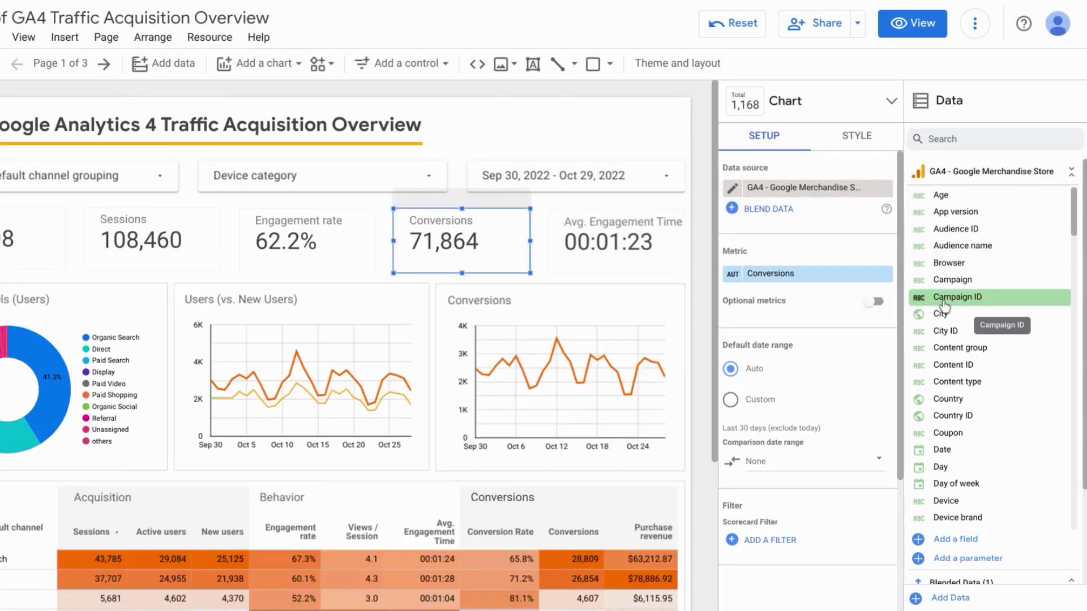
left_click(798, 195)
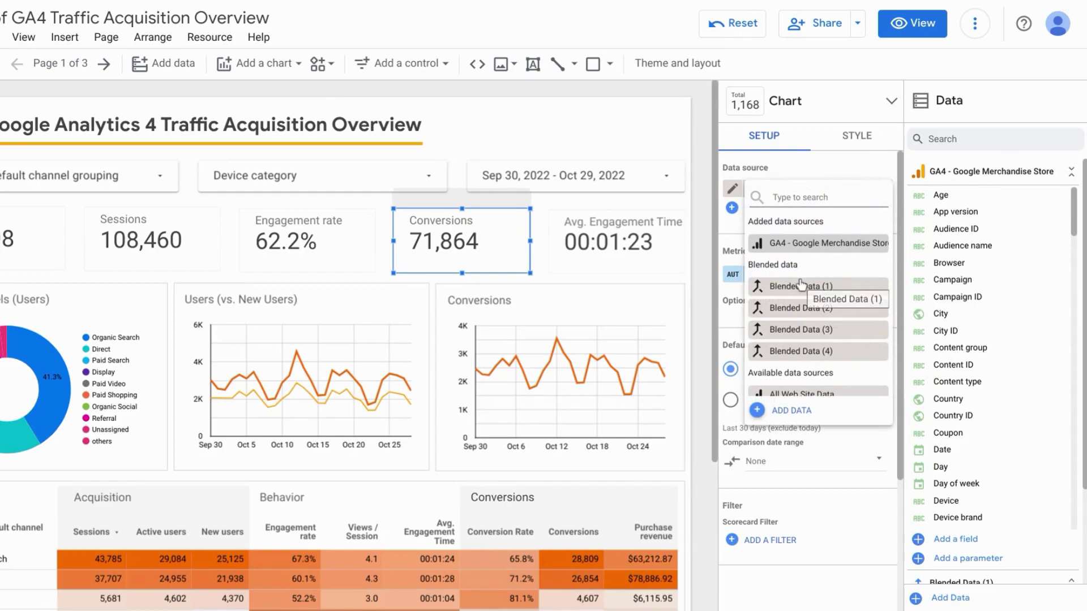
scroll(800, 284, "down", 5)
scroll(800, 284, "down", 3)
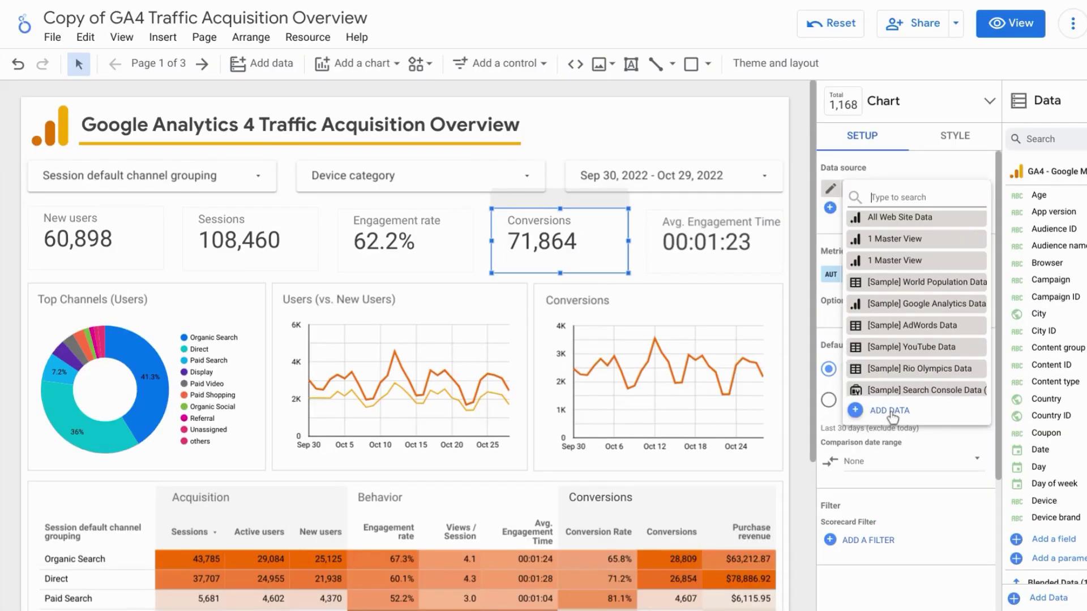
Step: Begin adding a Google Analytics data source, then cancel and close the Add data panel
left_click(792, 411)
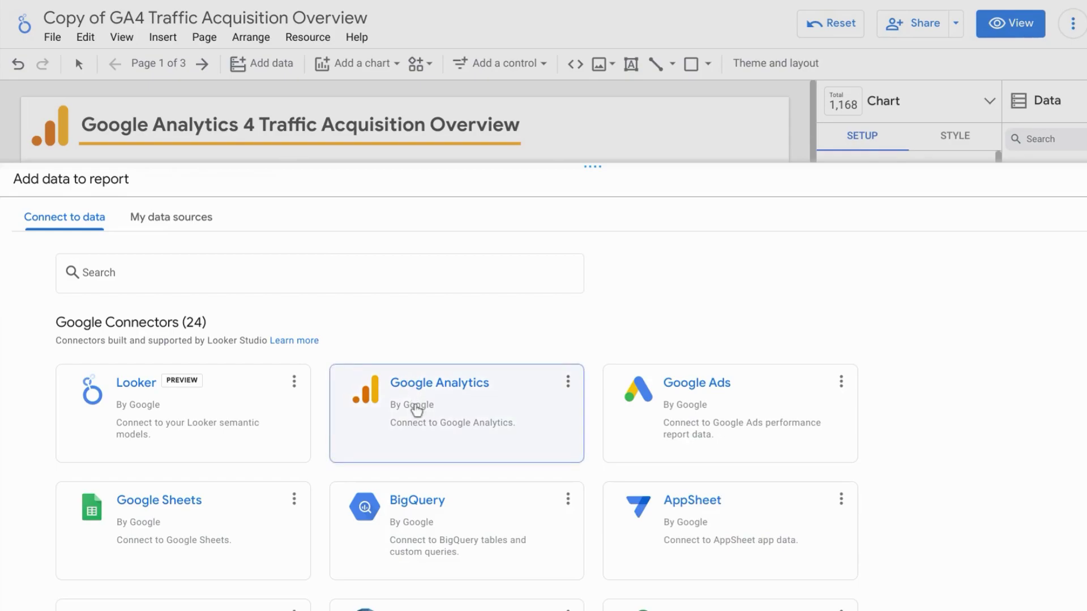
left_click(416, 411)
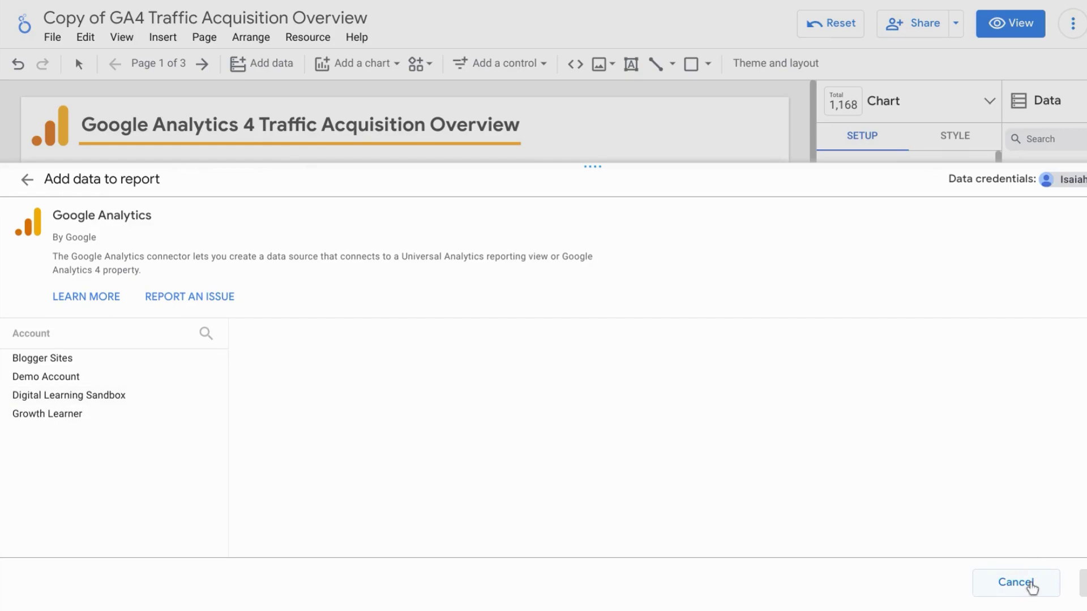
left_click(1015, 582)
left_click(1032, 589)
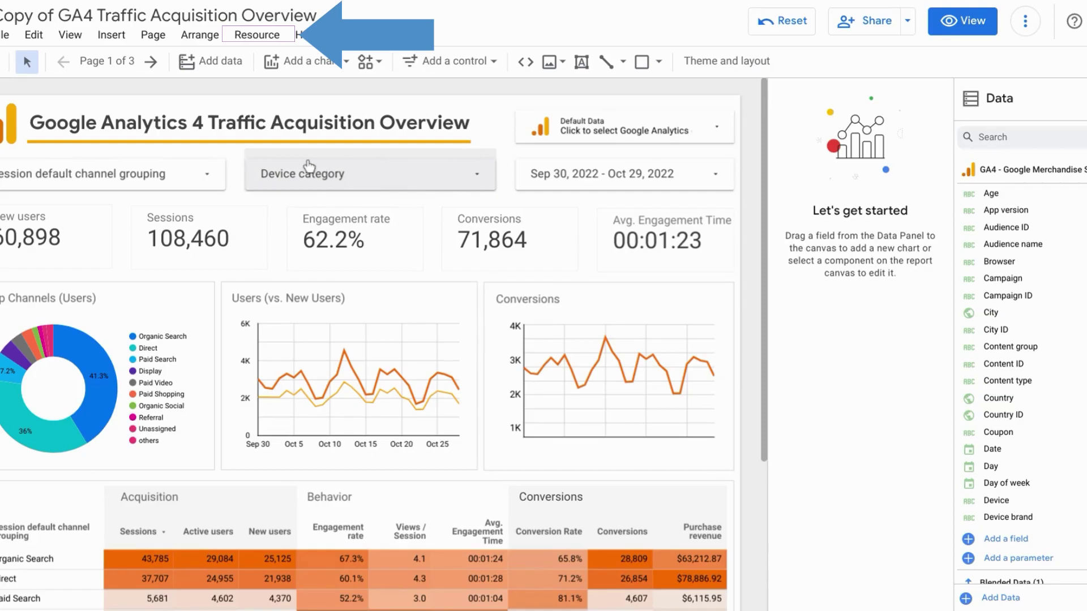
Step: Open Resource > Manage added data sources to view GA4 - Google Merchandise Store
left_click(256, 36)
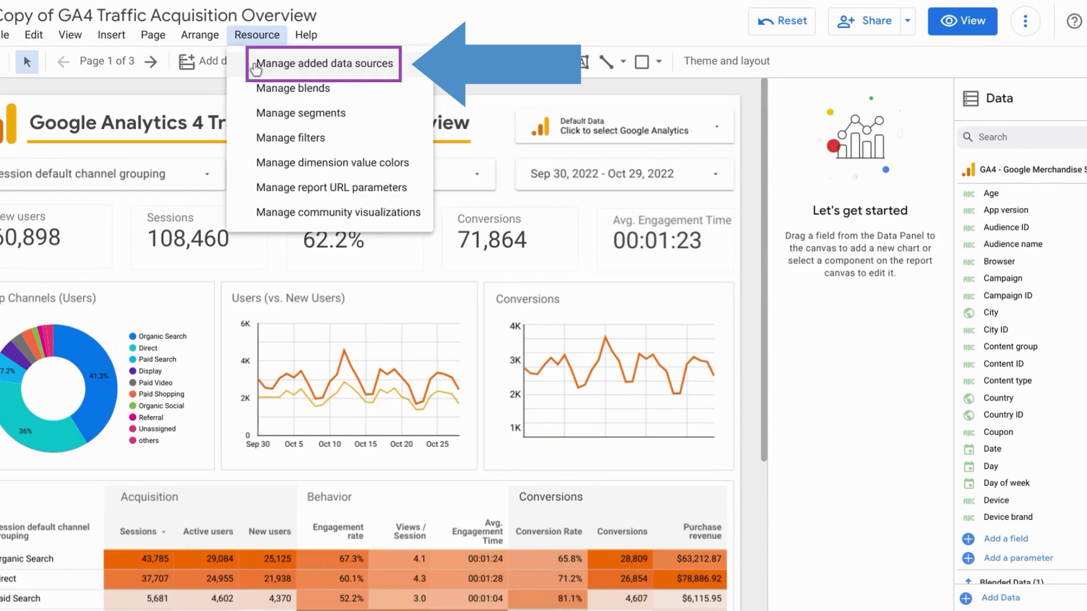
left_click(256, 65)
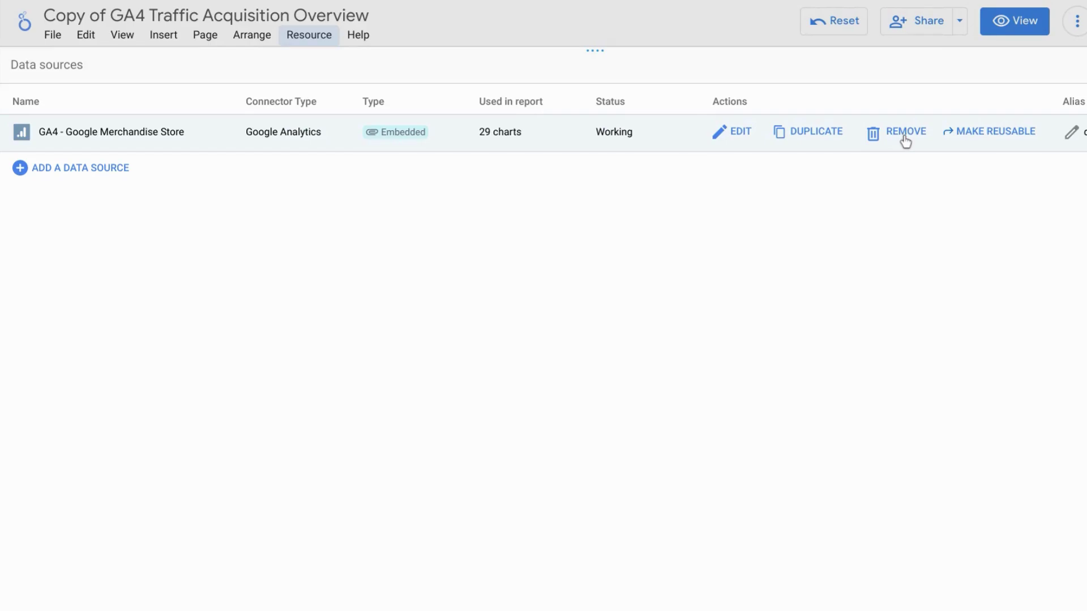
left_click(730, 138)
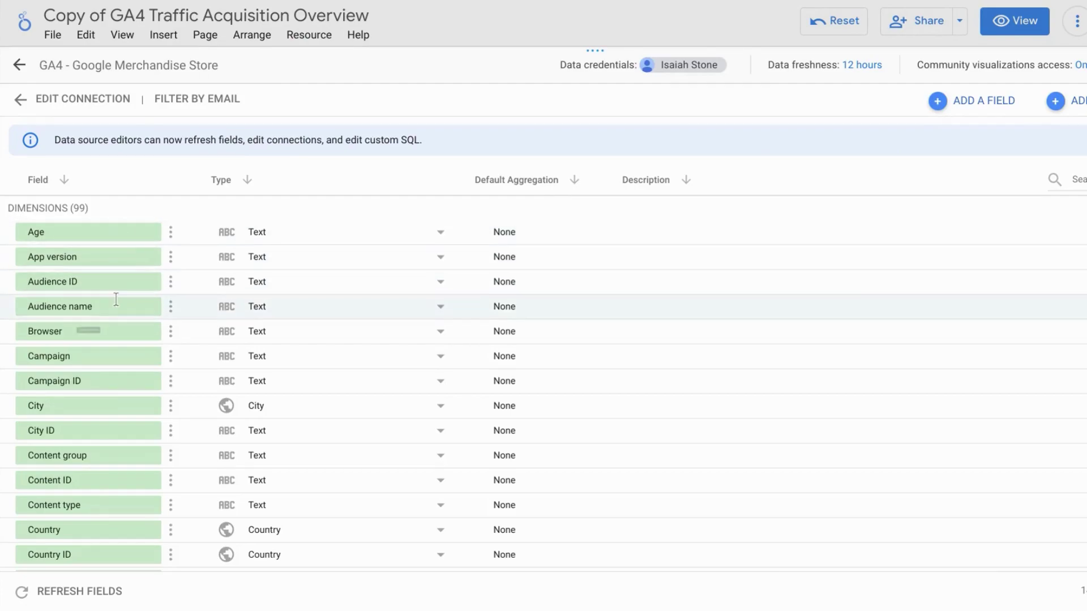
scroll(116, 299, "down", 10)
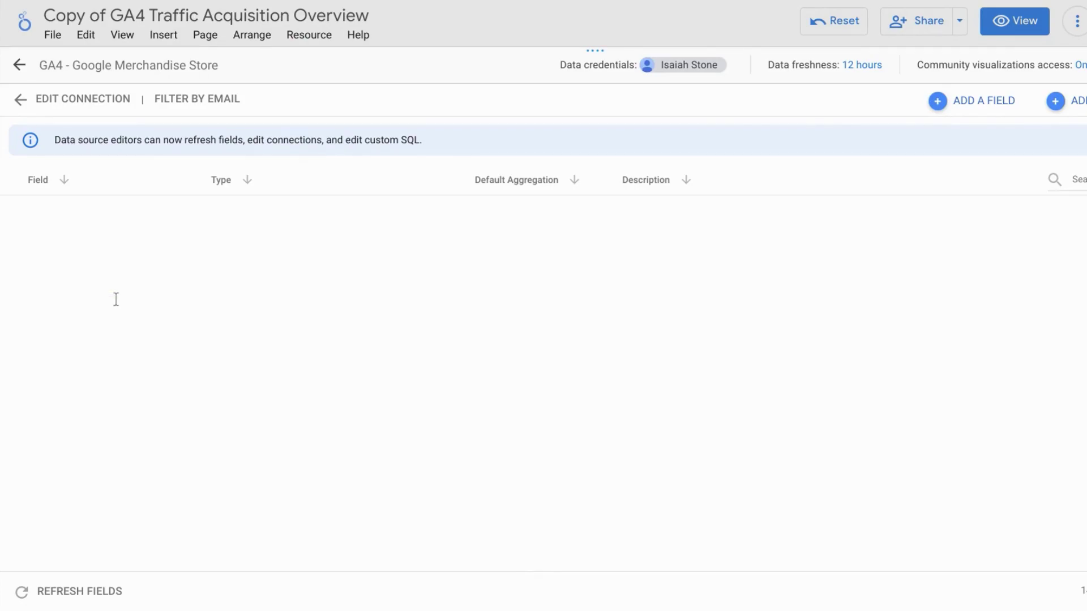
scroll(116, 298, "up", 15)
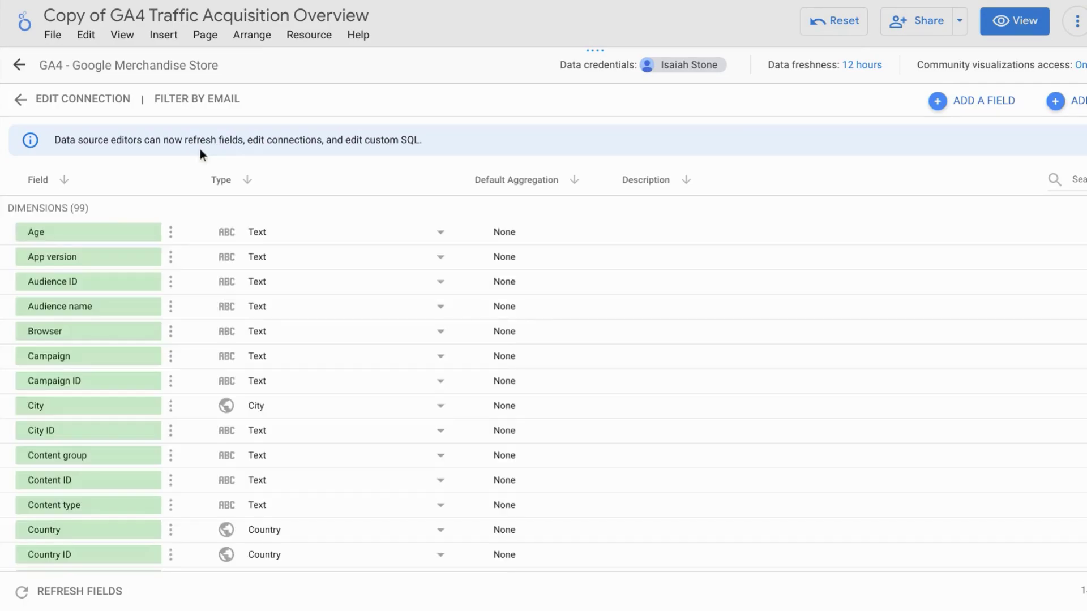
left_click(79, 101)
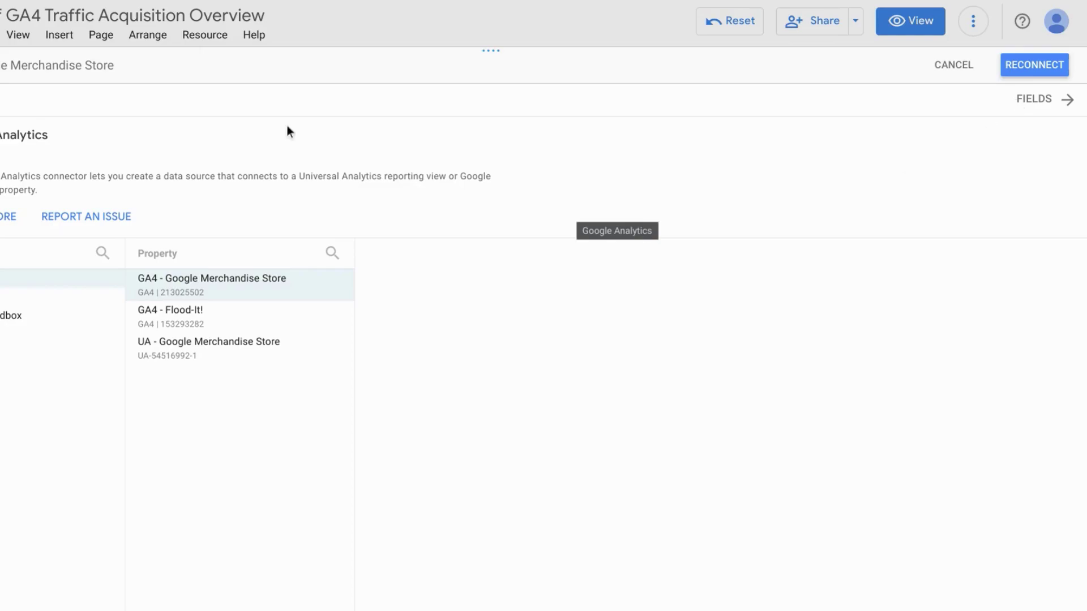
left_click(1045, 101)
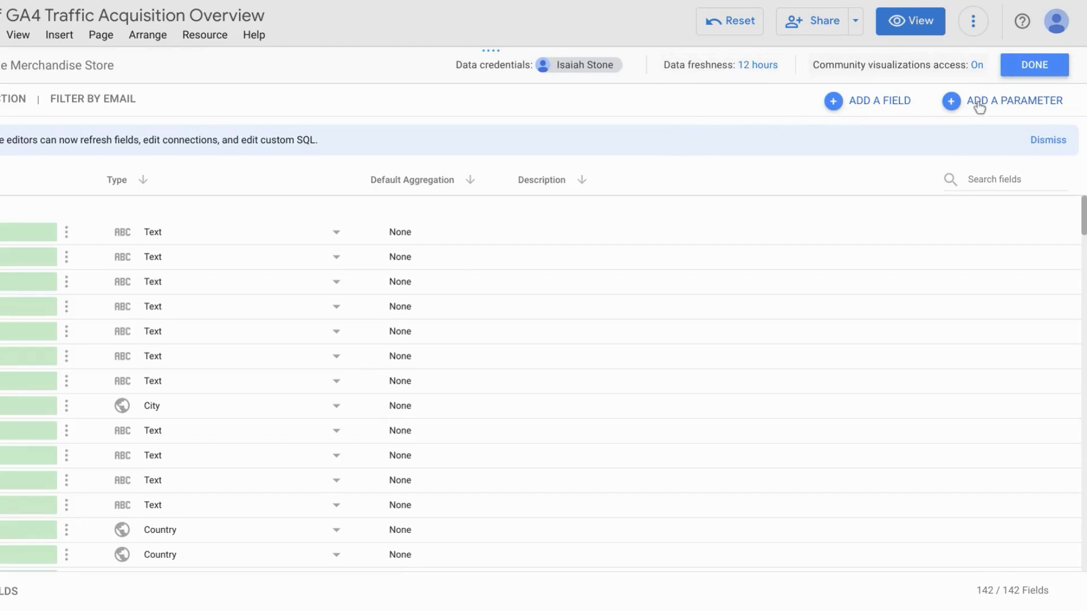
Step: Draw a new data control at the top right of the page beside the report title
left_click(1027, 73)
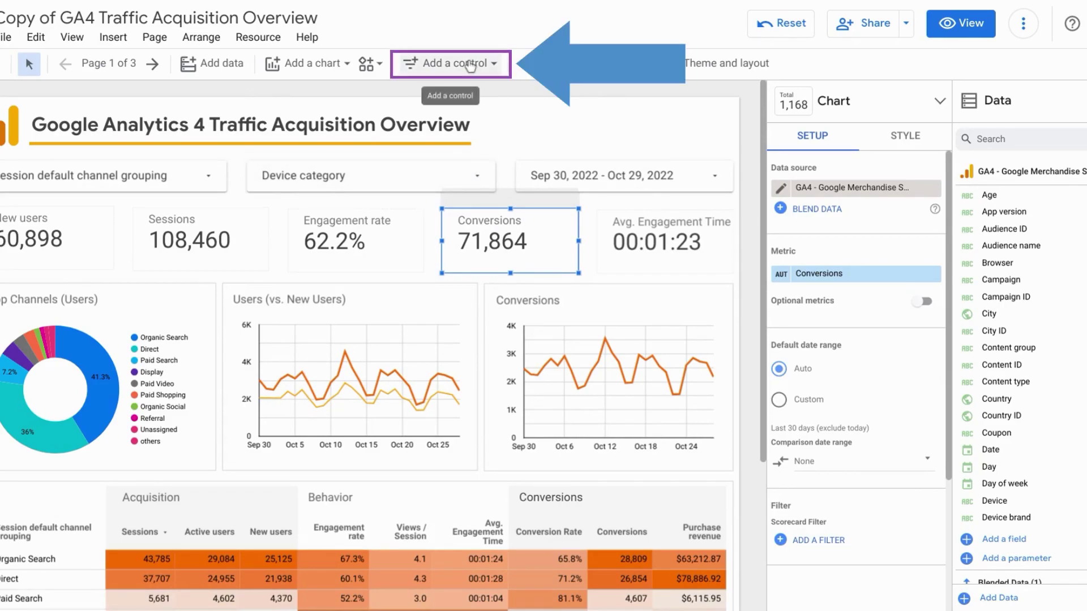
left_click(470, 66)
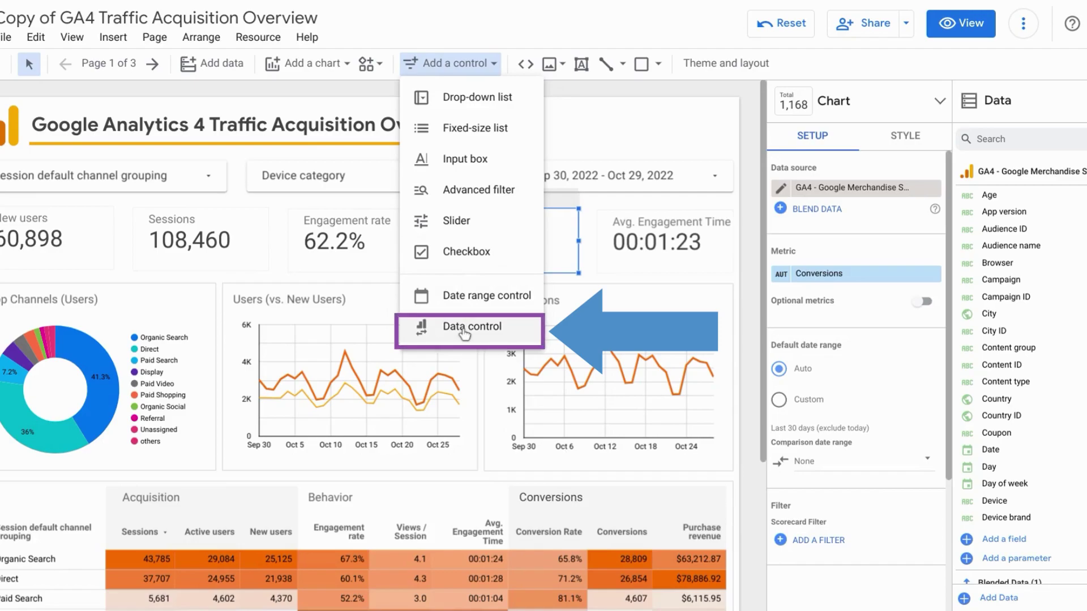
left_click(464, 334)
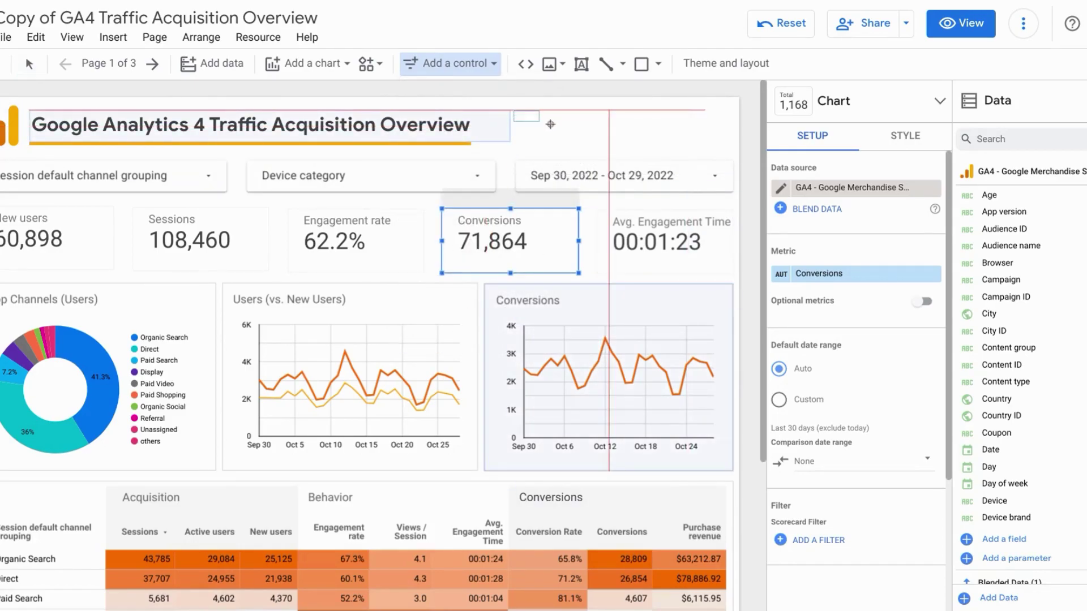
mouse_move(514, 111)
left_mouse_down()
mouse_move(658, 150)
mouse_move(718, 141)
left_mouse_up()
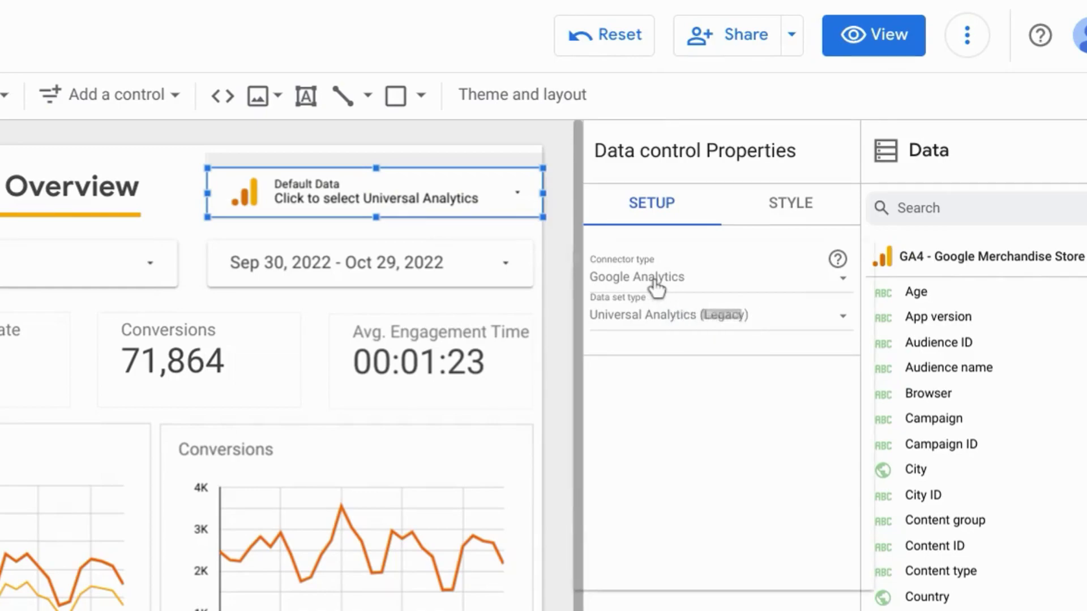
left_click(656, 286)
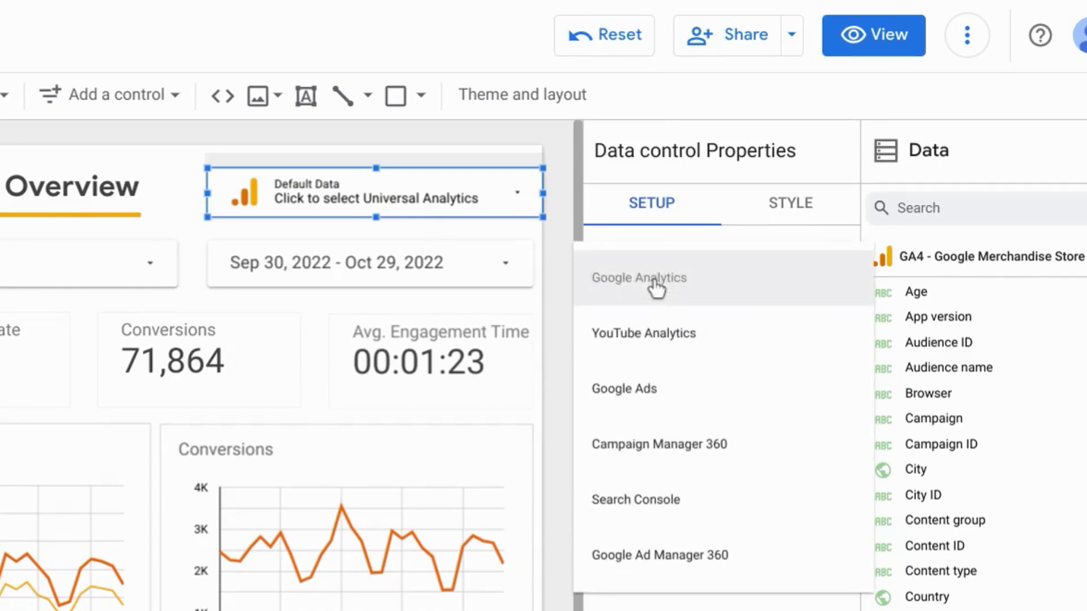
left_click(639, 278)
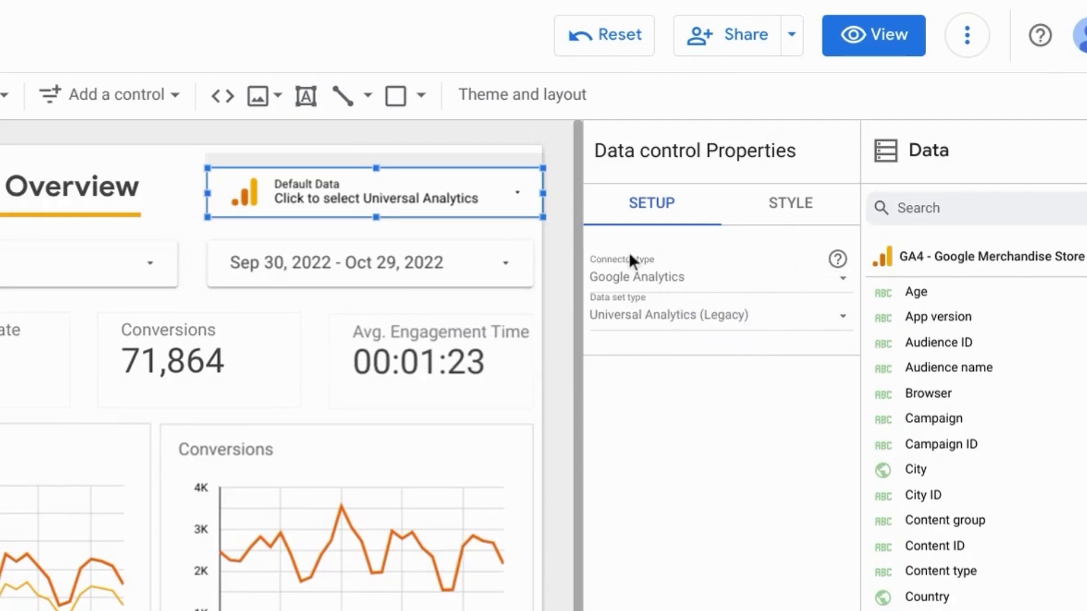
left_click(636, 327)
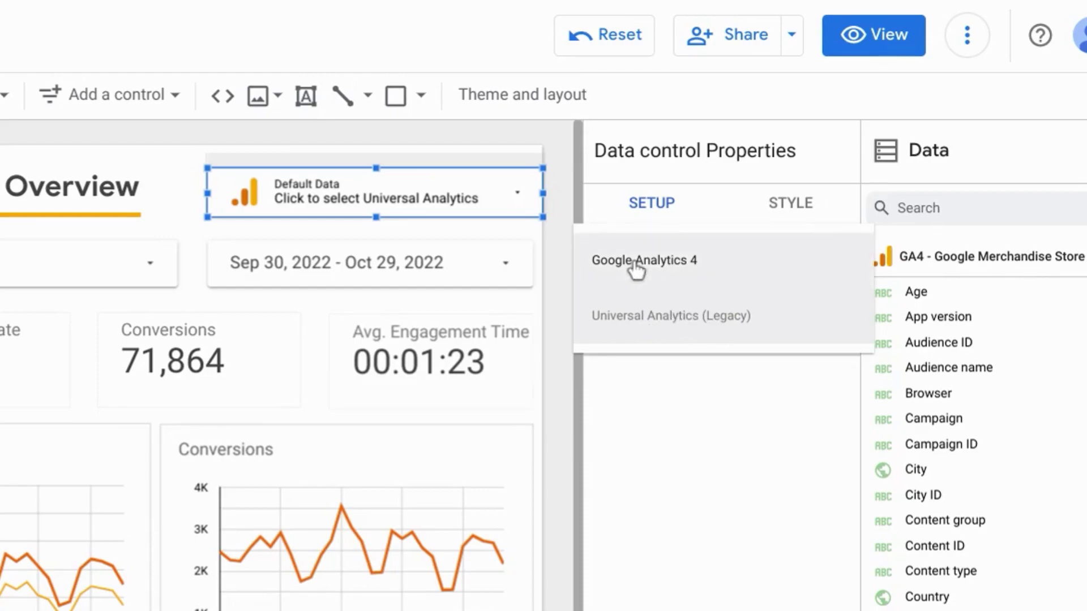
left_click(602, 437)
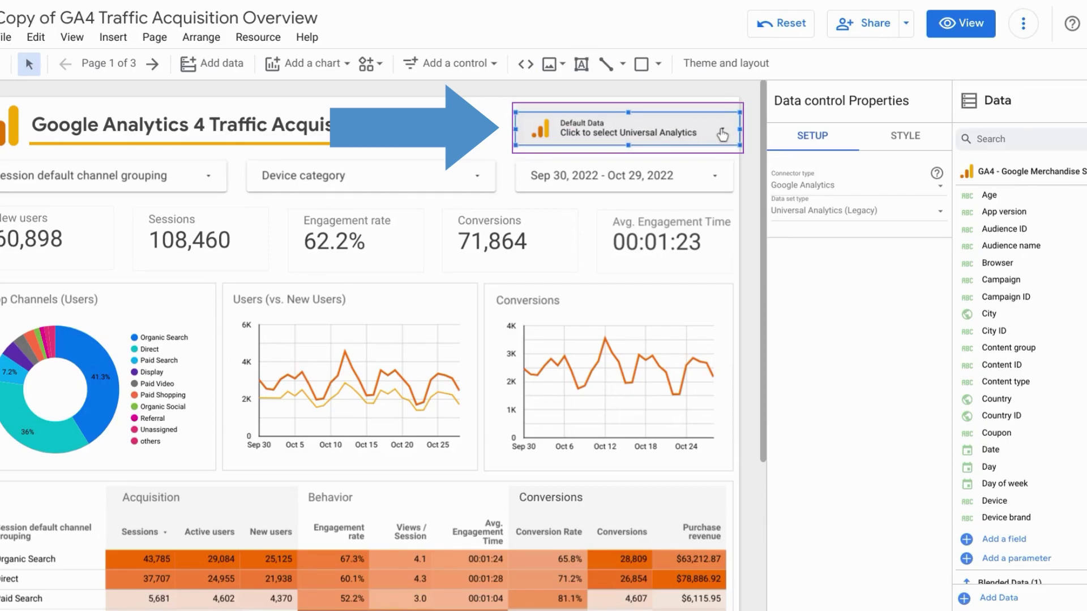
left_click(722, 134)
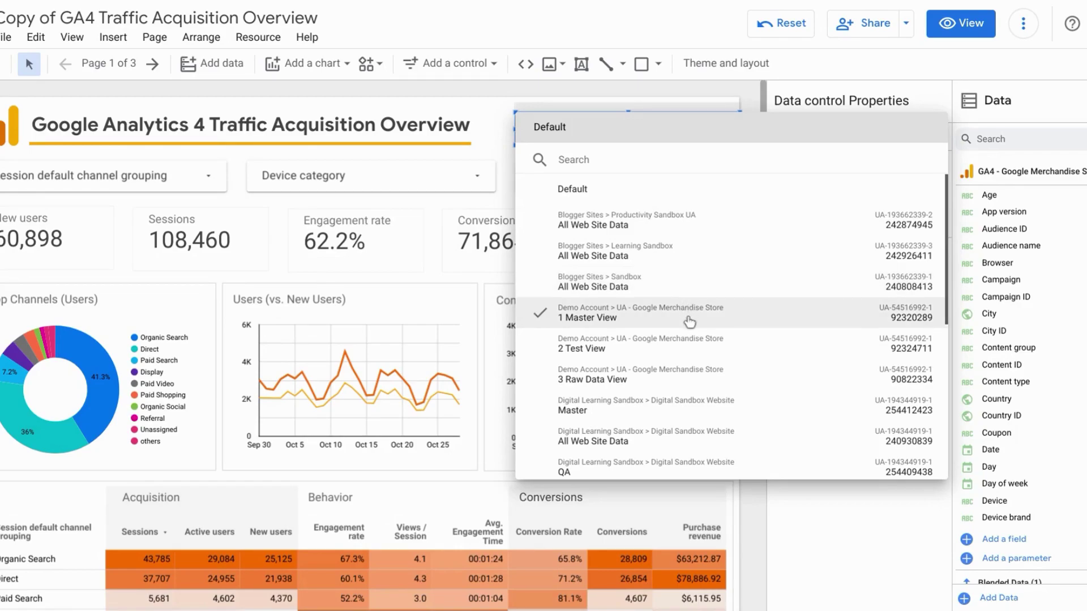
scroll(691, 331, "down", 10)
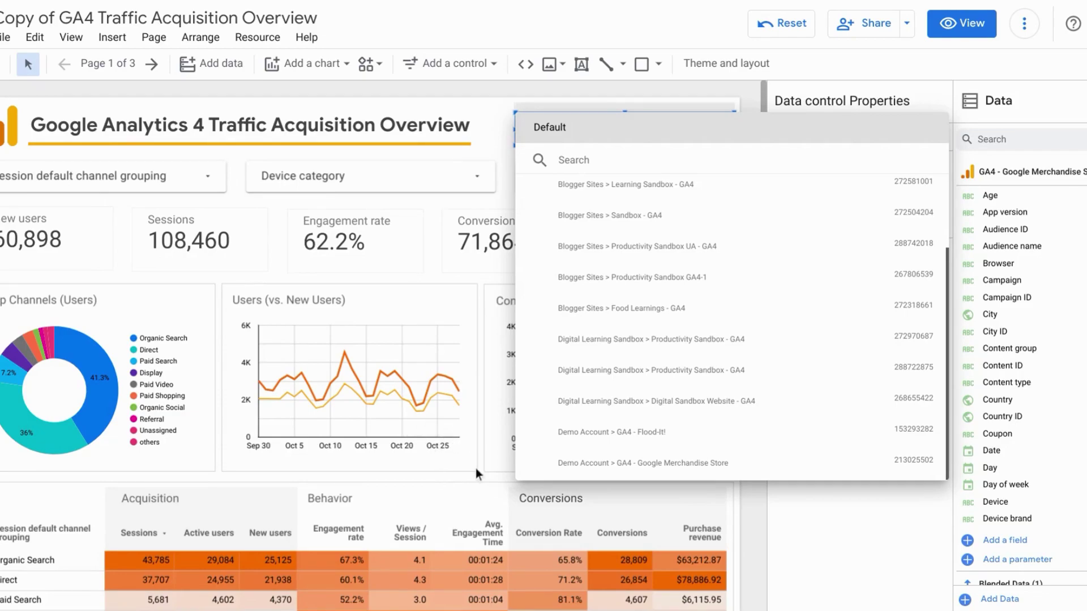
left_click(558, 532)
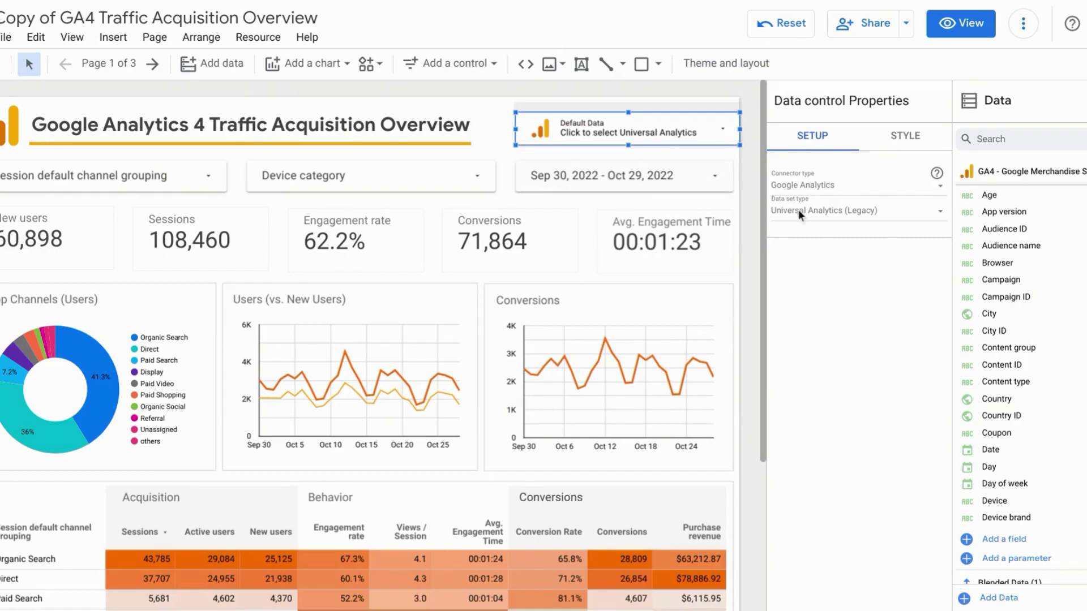
Step: Set the data control to Google Analytics 4 and select the Digital Sandbox Website - GA4 property
left_click(839, 212)
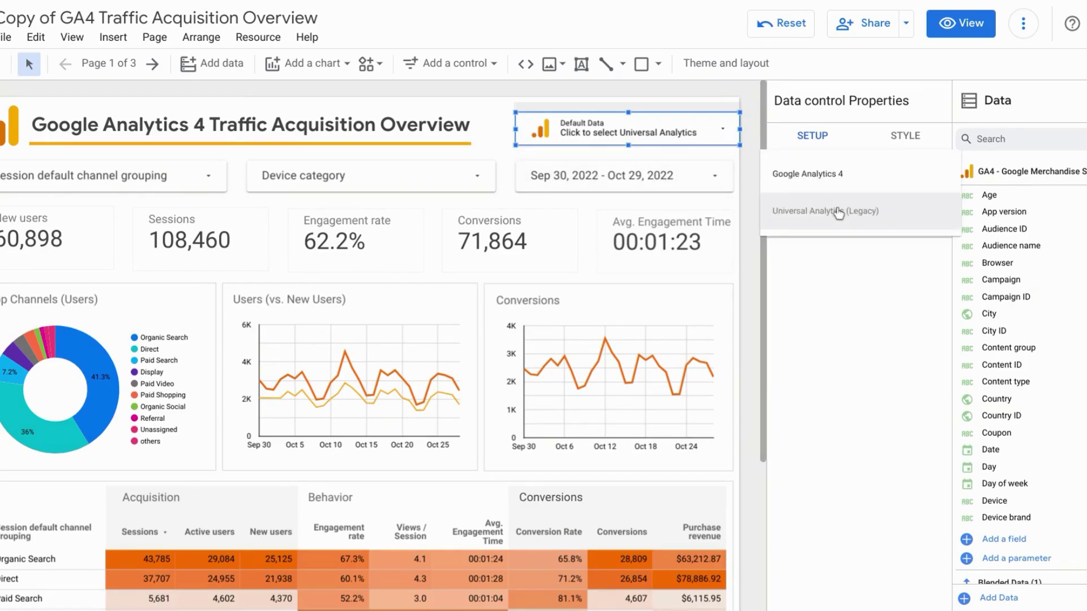
left_click(821, 192)
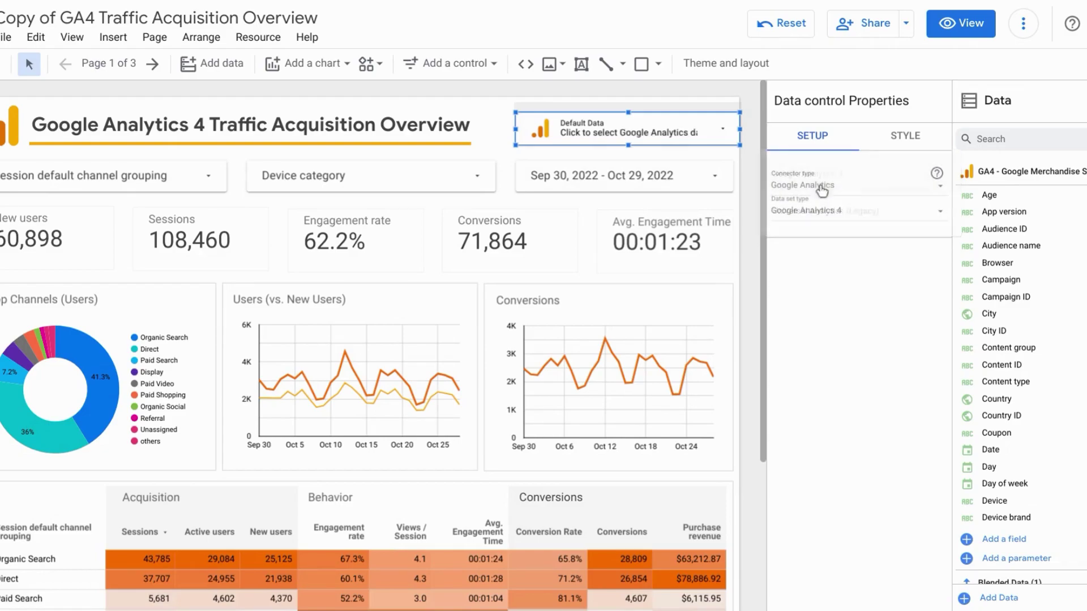
left_click(725, 134)
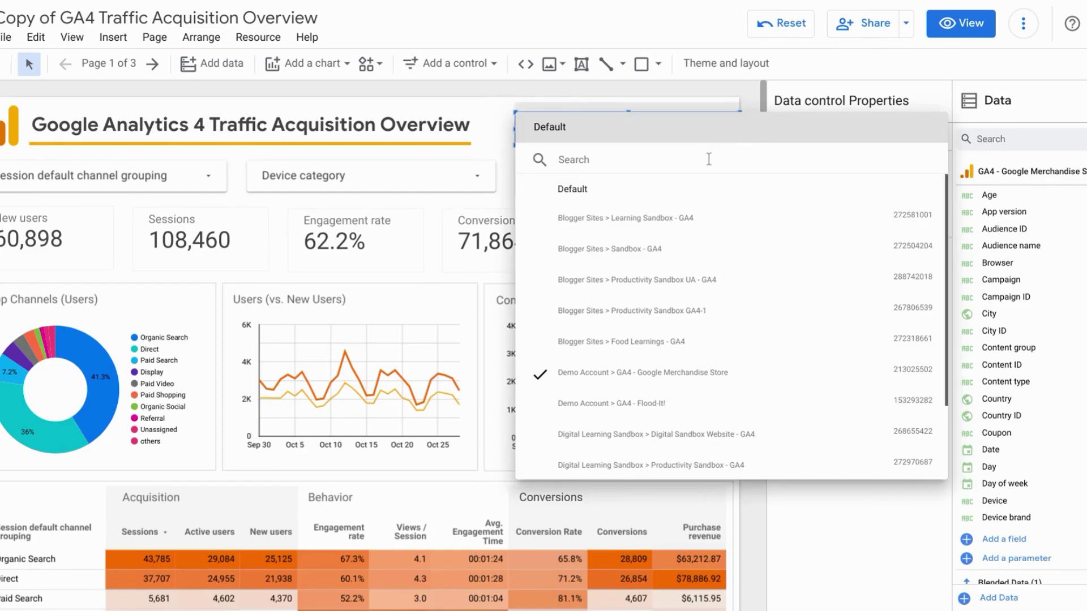
left_click(679, 219)
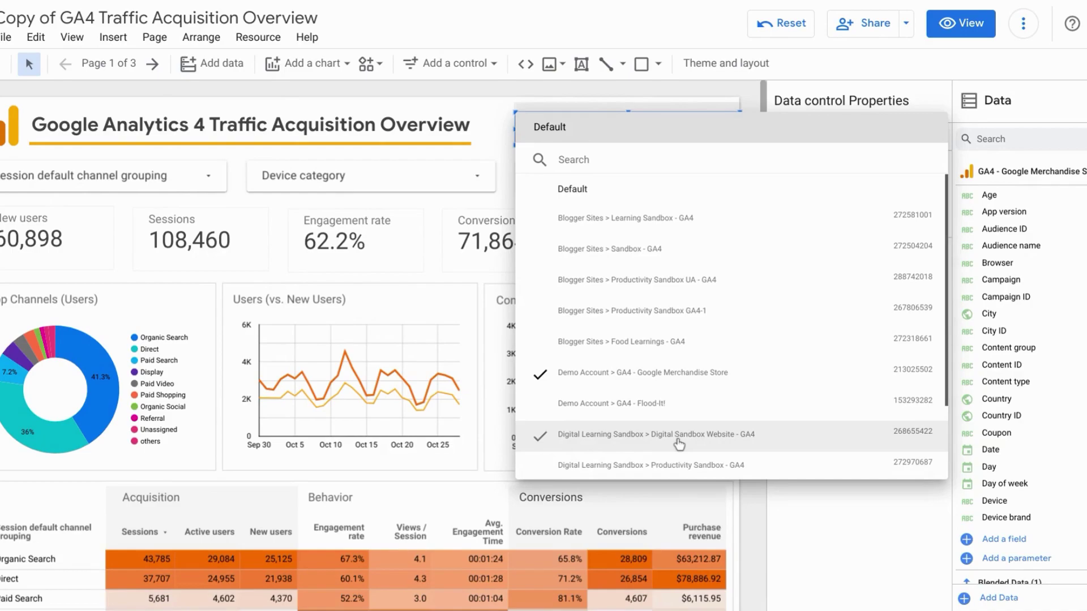
left_click(679, 445)
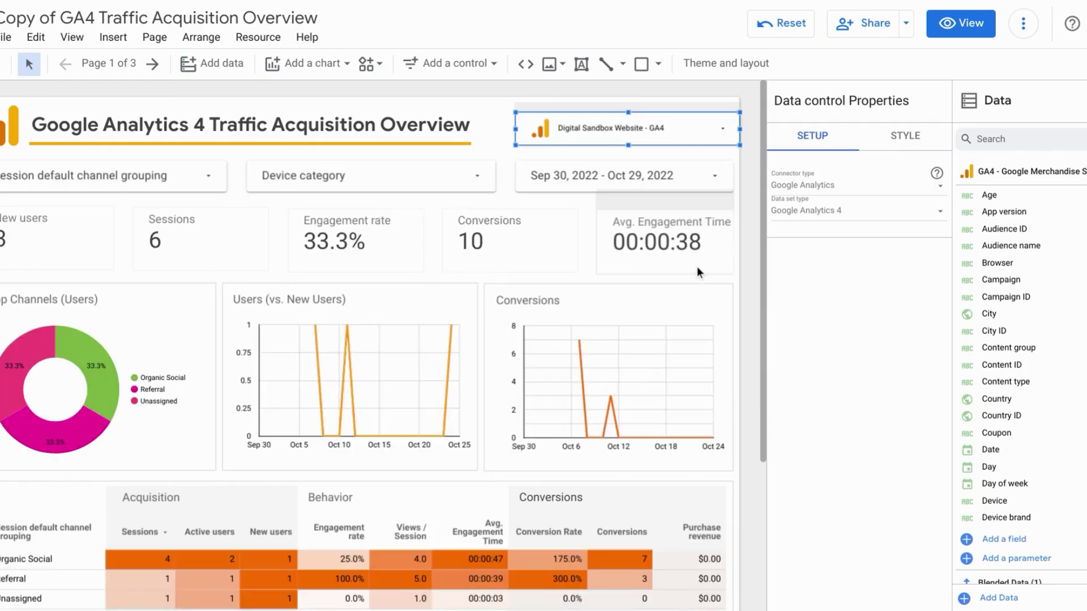
Step: Point the data control at Demo Account > GA4 - Google Merchandise Store, showing 108,460 sessions
scroll(623, 218, "down", 4)
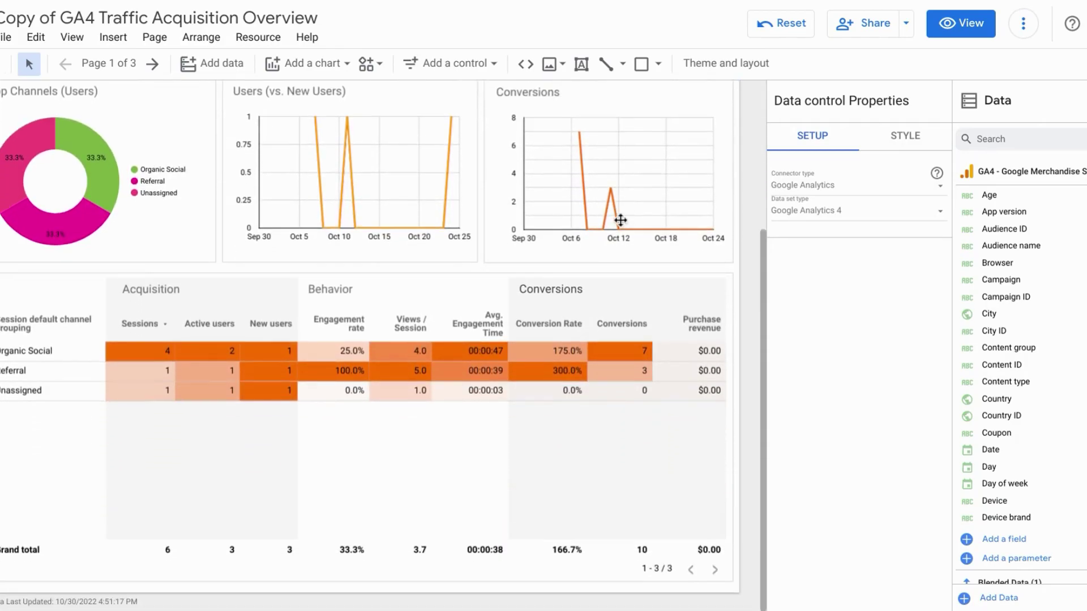
scroll(620, 221, "up", 4)
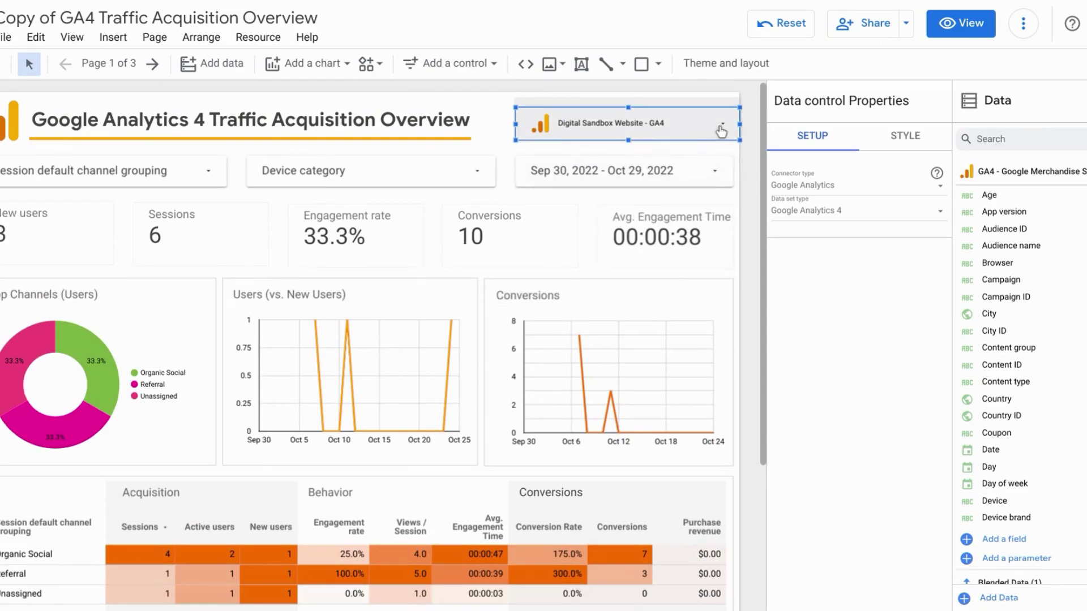
left_click(721, 131)
left_click(665, 215)
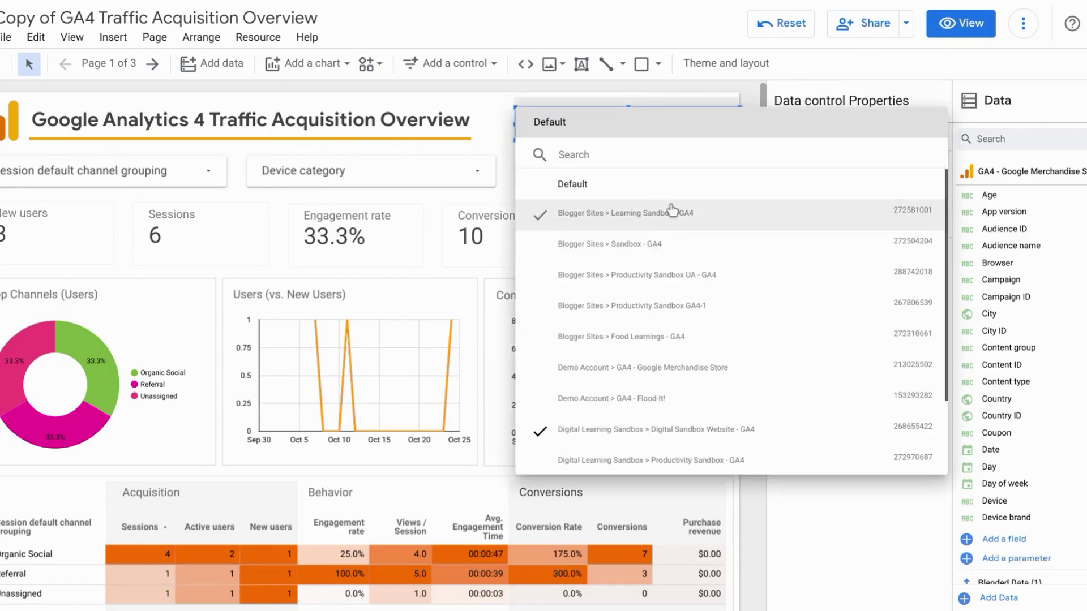
left_click(662, 274)
left_click(651, 336)
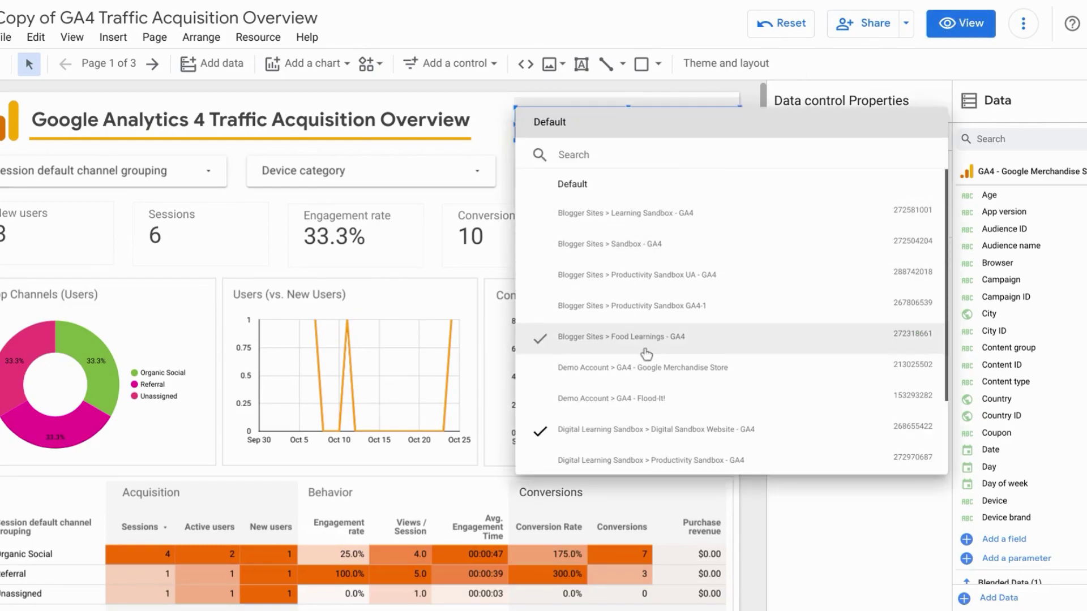
left_click(647, 371)
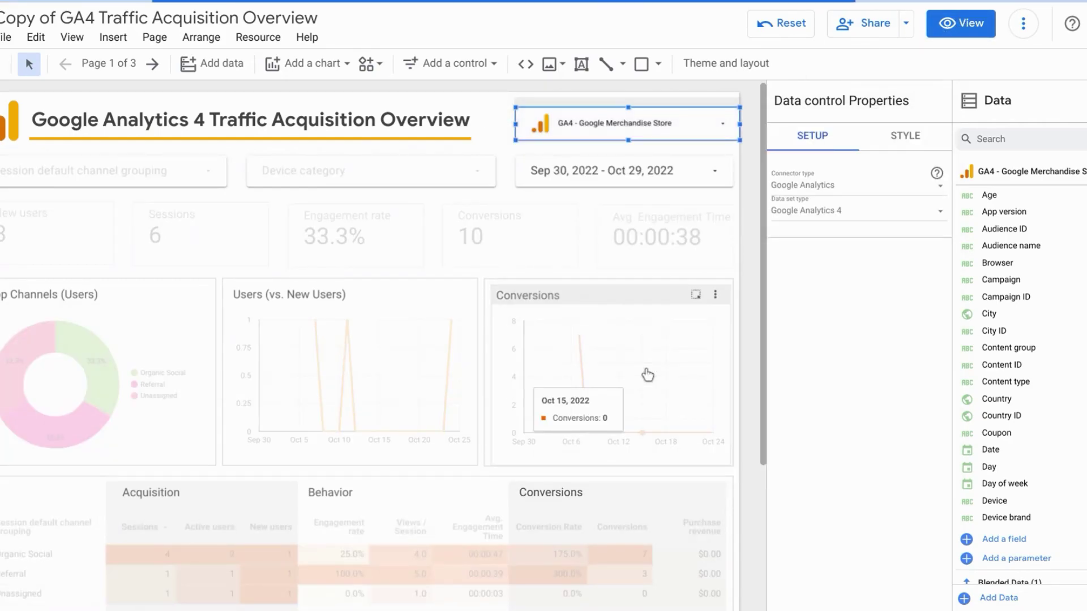
left_click(756, 244)
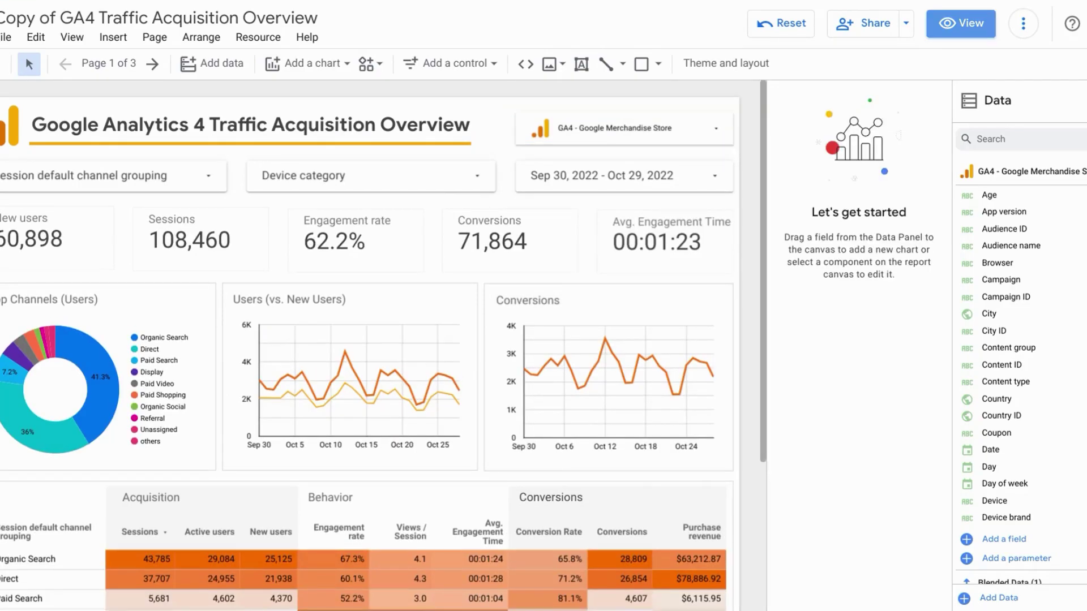
left_click(696, 110)
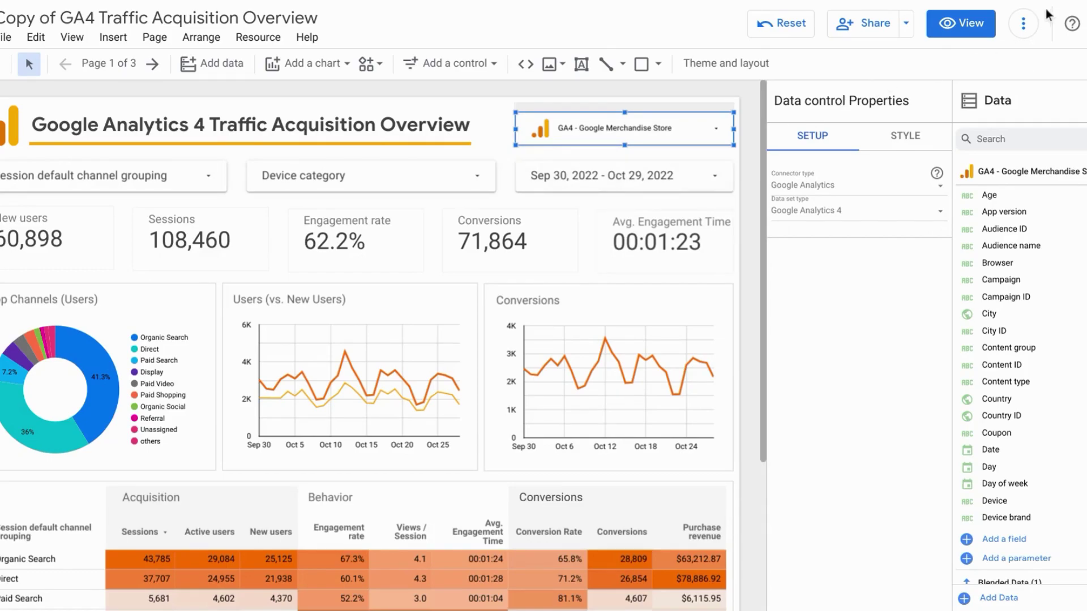
left_click(1025, 26)
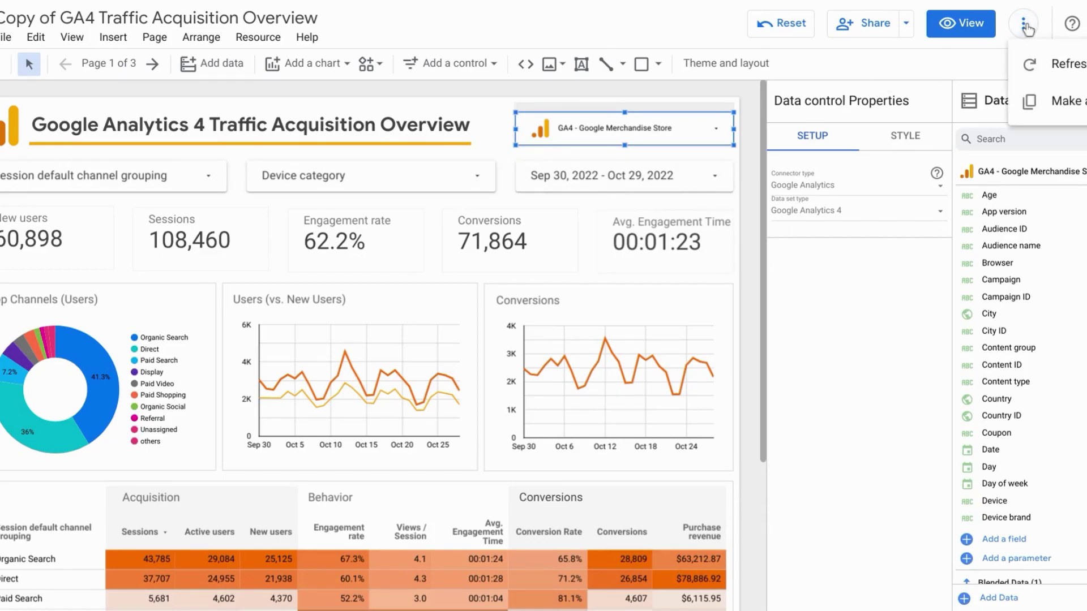
left_click(603, 246)
left_click(603, 246)
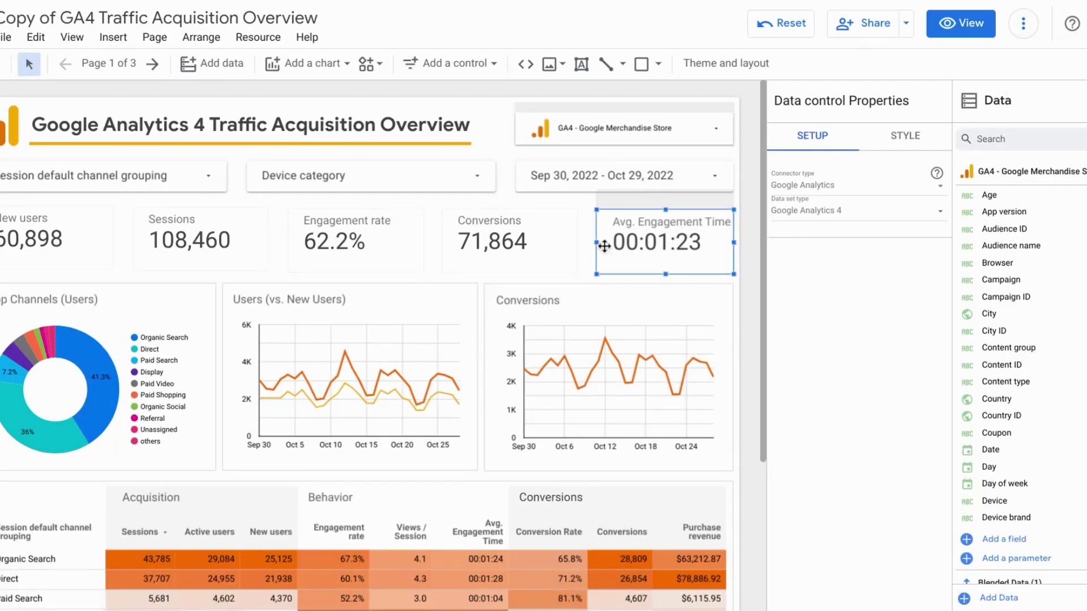
left_click(521, 246)
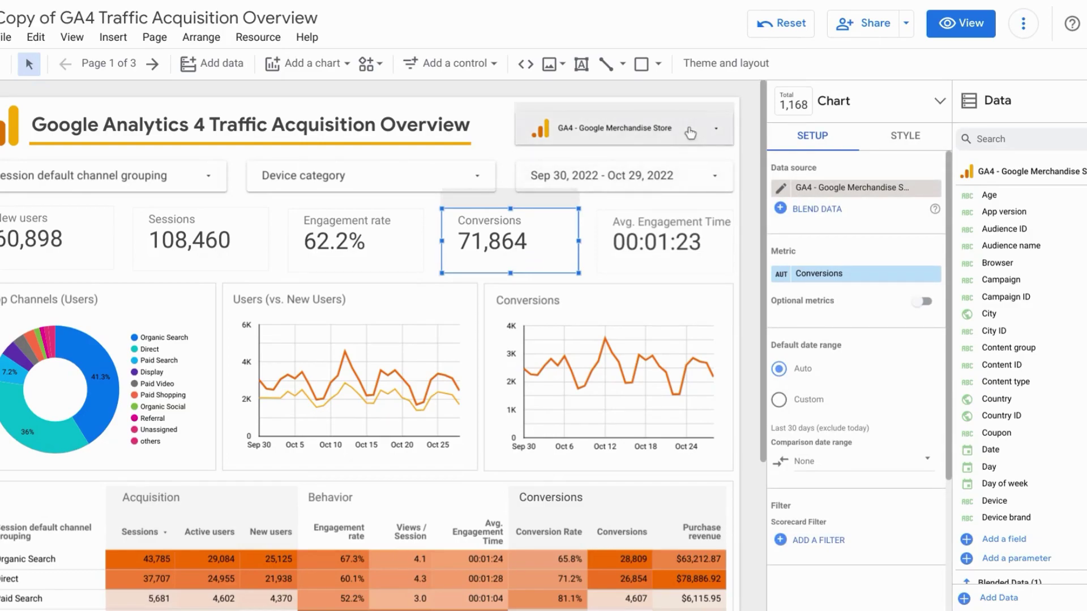
Step: Switch to view mode and check the property list, leaving GA4 - Google Merchandise Store selected
left_click(961, 24)
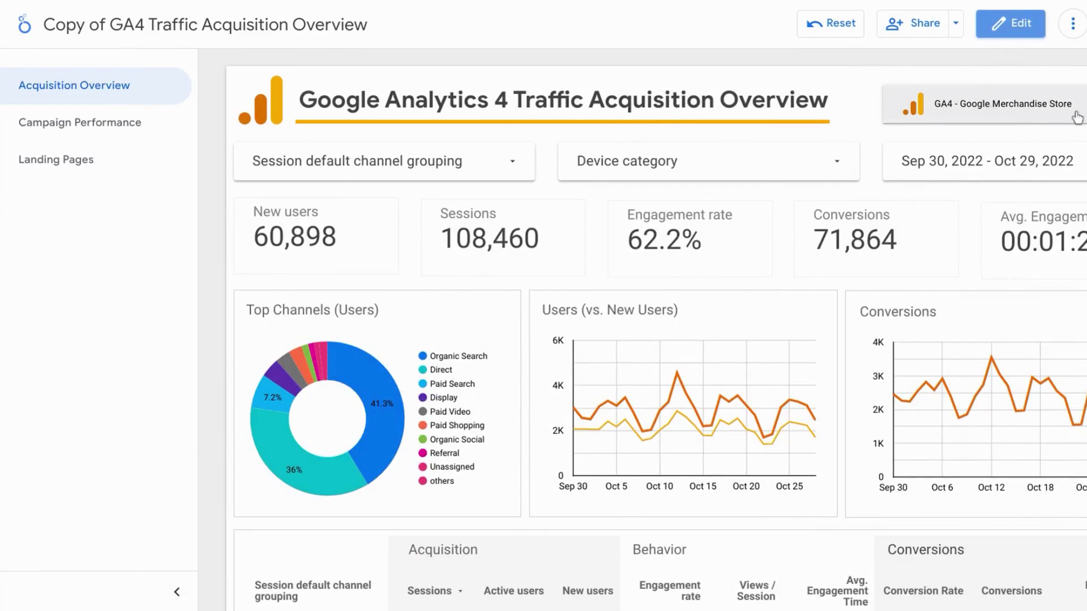
left_click(1077, 118)
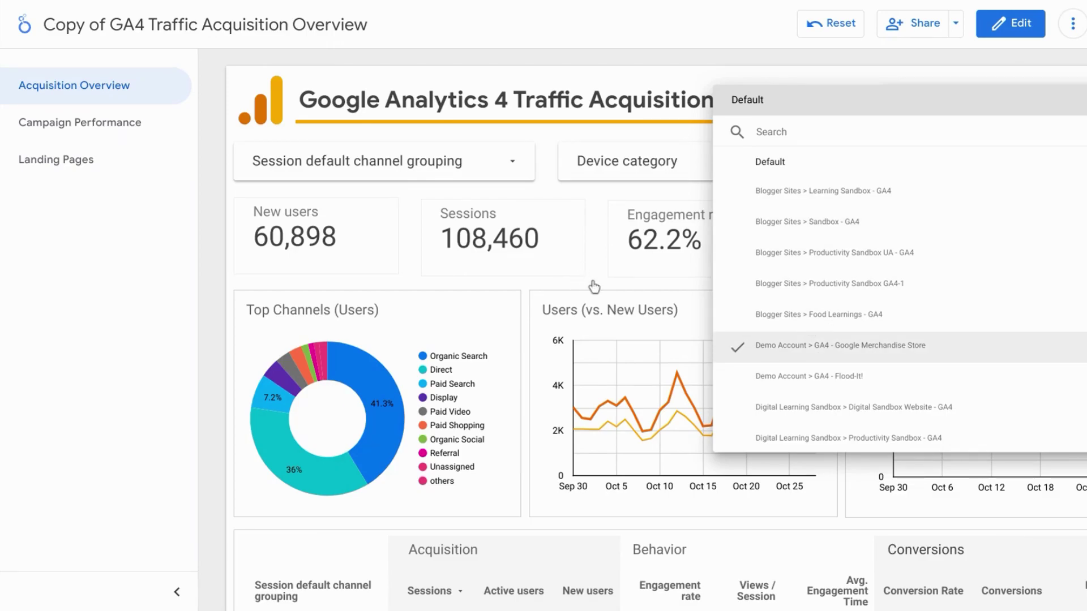
left_click(219, 235)
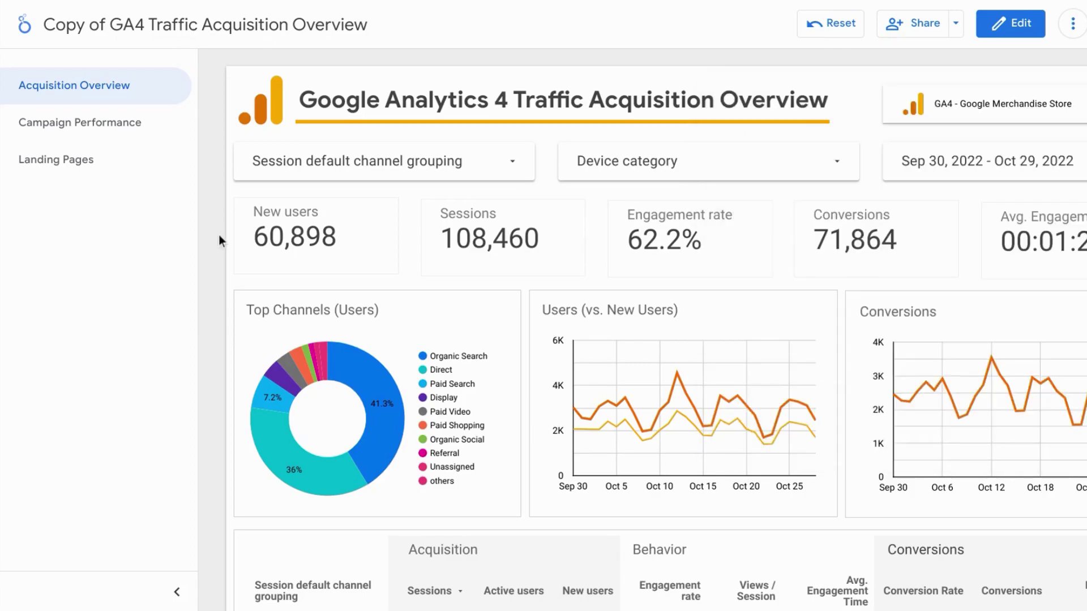